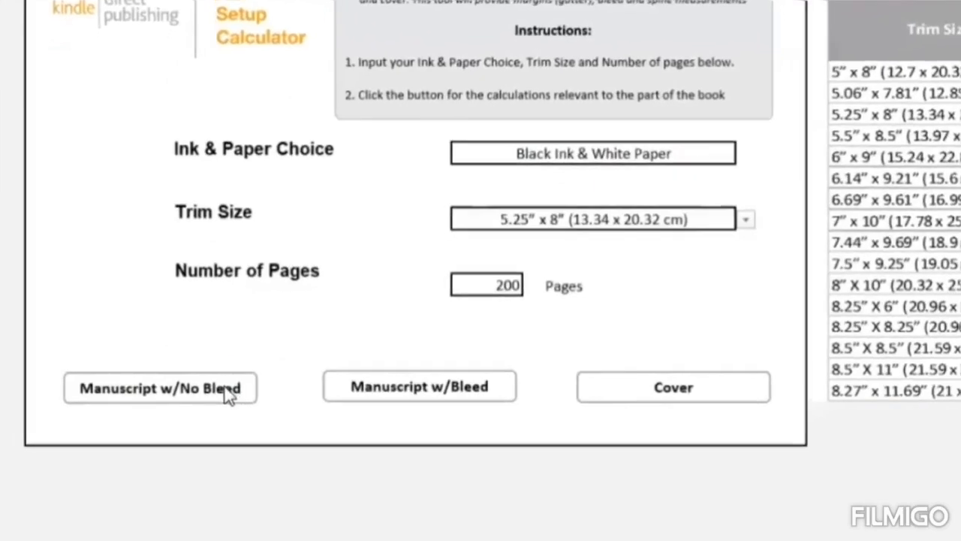
- Calculate the no-bleed manuscript setup, then in Canva create a custom-size design 5.25 in wide and 8 in high
click(220, 396)
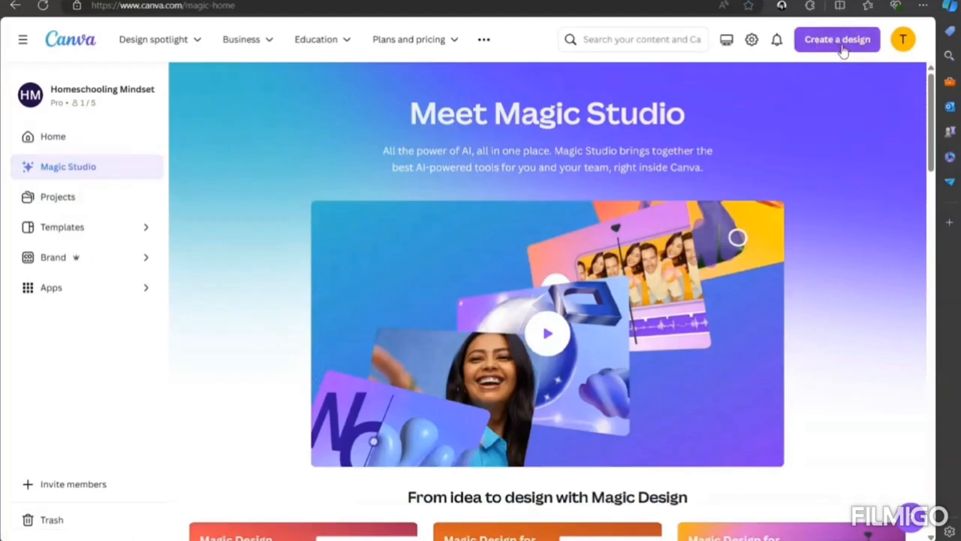
click(842, 46)
click(684, 422)
click(687, 126)
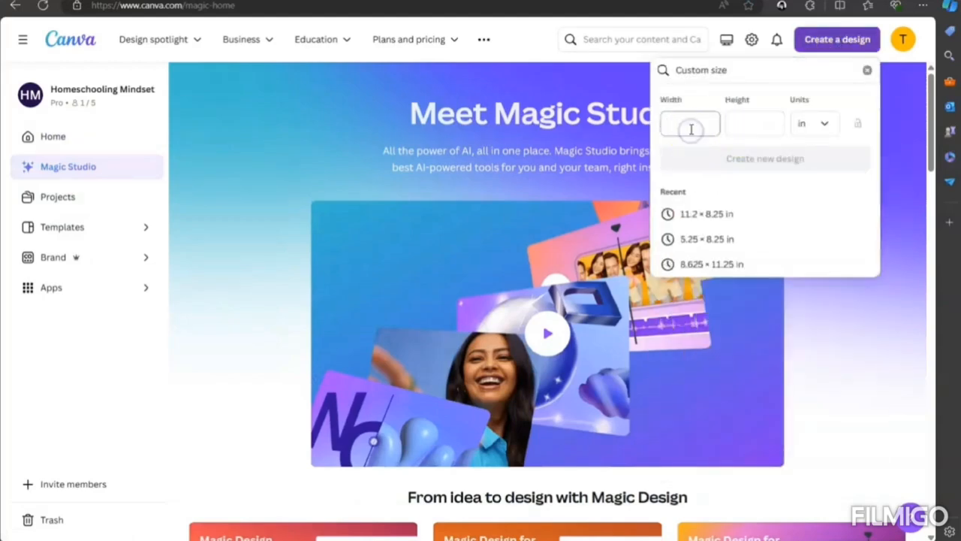
text(5.25)
click(766, 120)
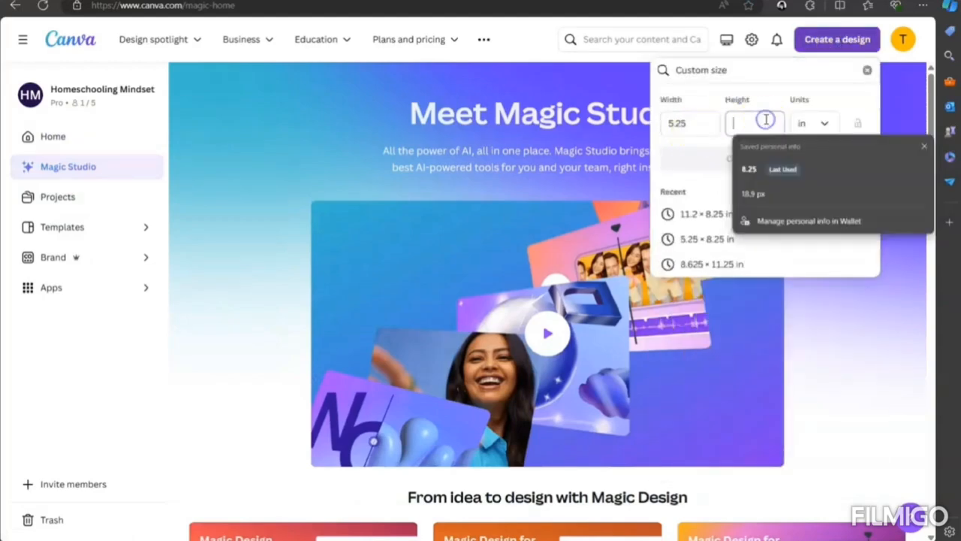
text(8)
click(706, 160)
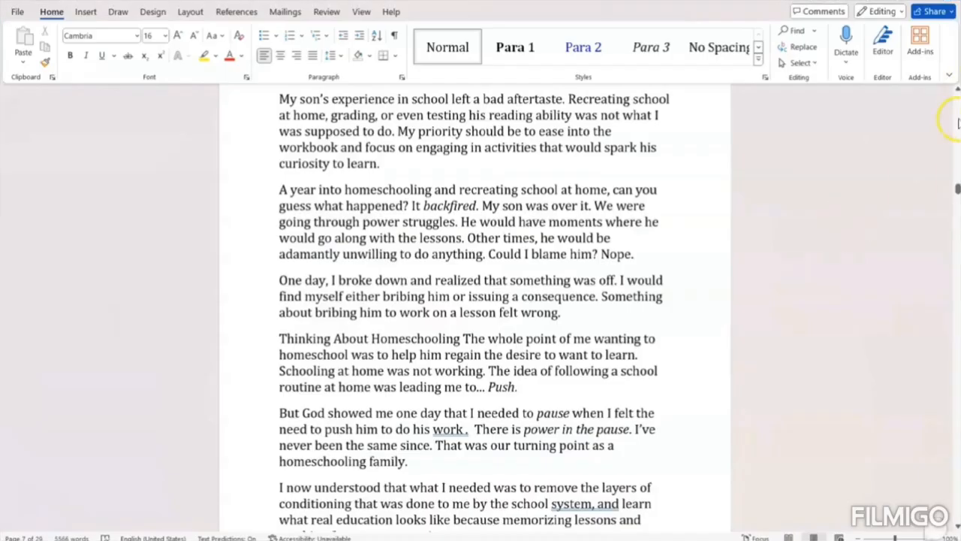
- Look over the manuscript in Word, starting from its title page
drag(958, 193, 958, 101)
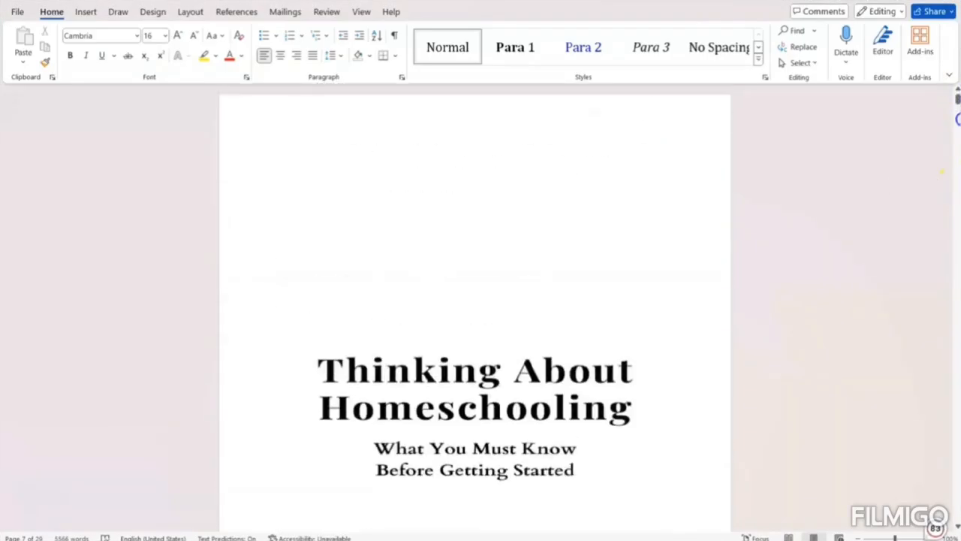
click(958, 146)
drag(958, 146, 955, 395)
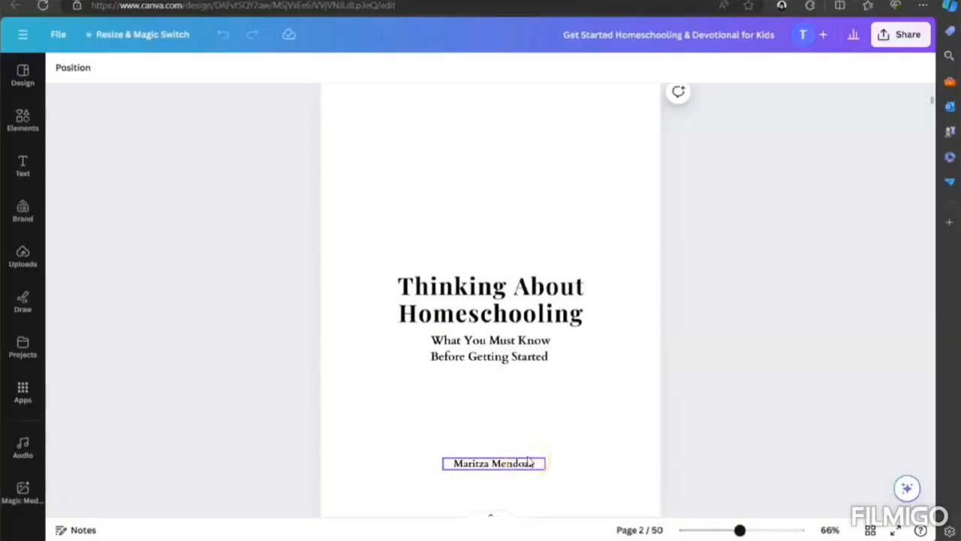
- In Canva, examine the title, subtitle and author text on page 2 of the Get Started Homeschooling & Devotional for Kids design
click(515, 274)
click(507, 351)
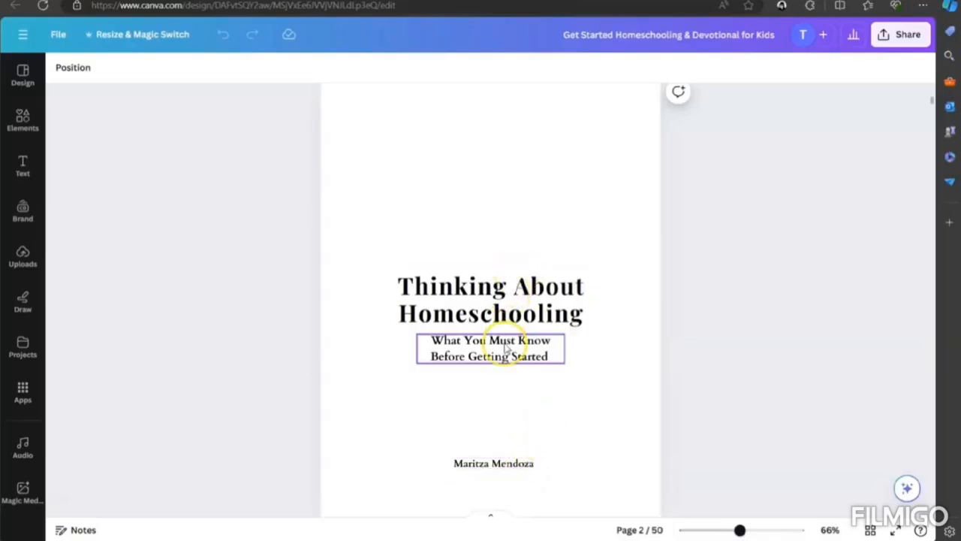
click(498, 383)
click(494, 464)
click(791, 250)
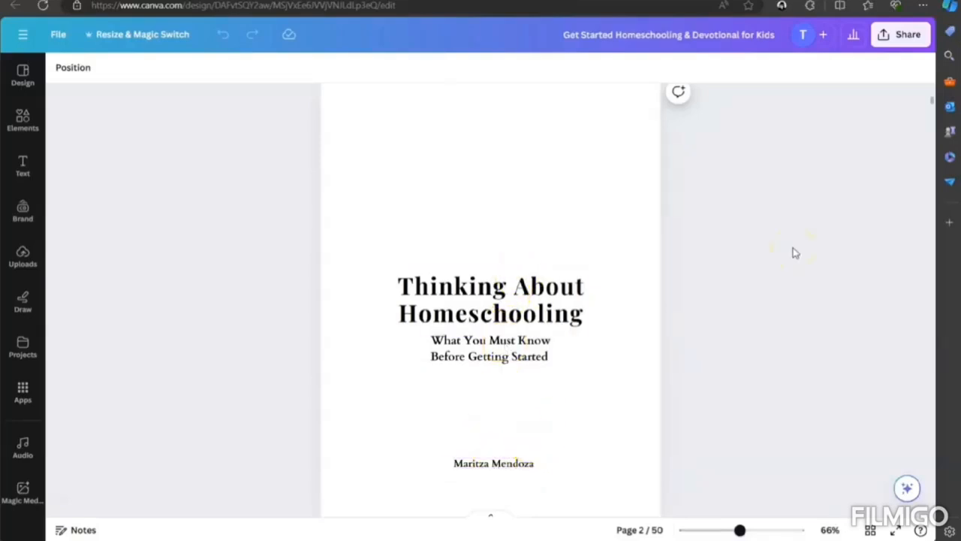
- Review the book's copyright page, table of contents and blank page, and return to its title page
scroll(792, 251, down, 5)
scroll(793, 252, down, 2)
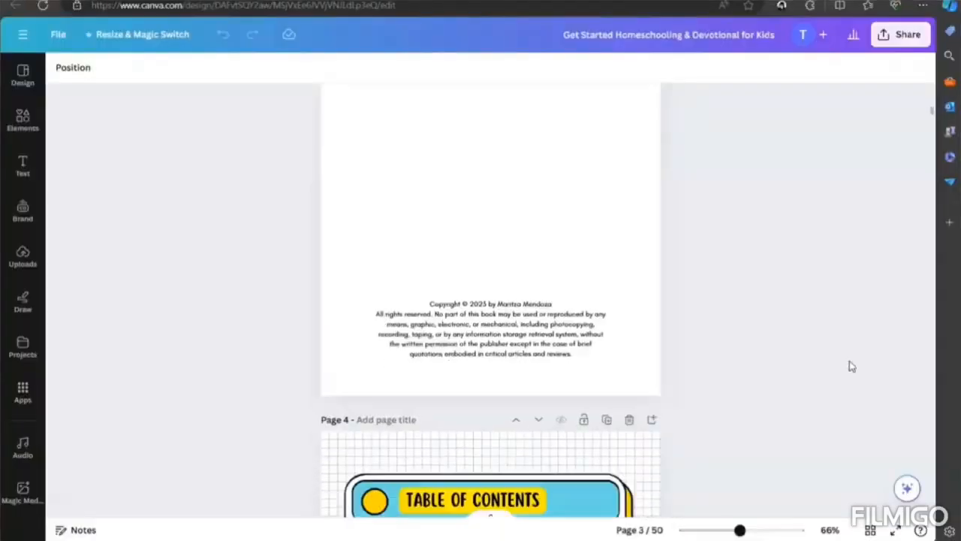
scroll(849, 365, down, 5)
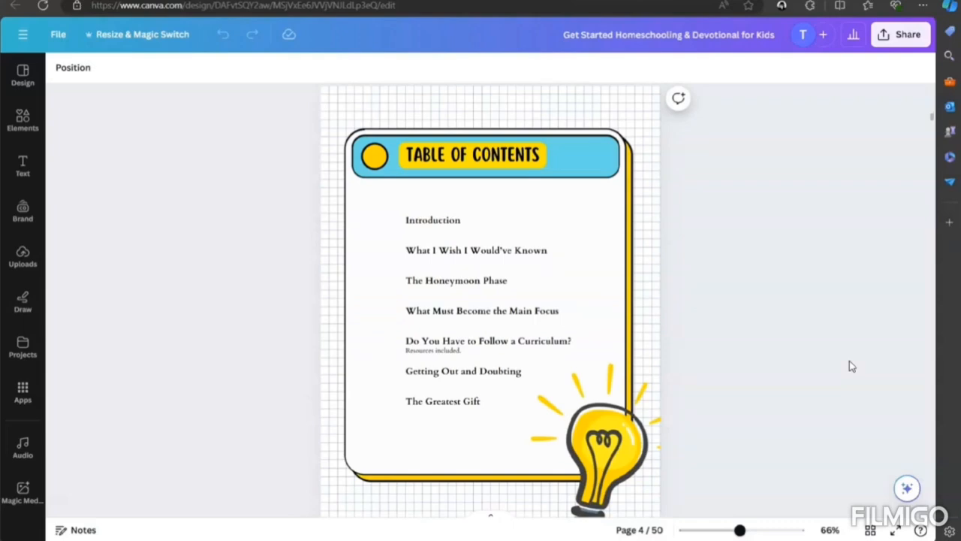
click(377, 155)
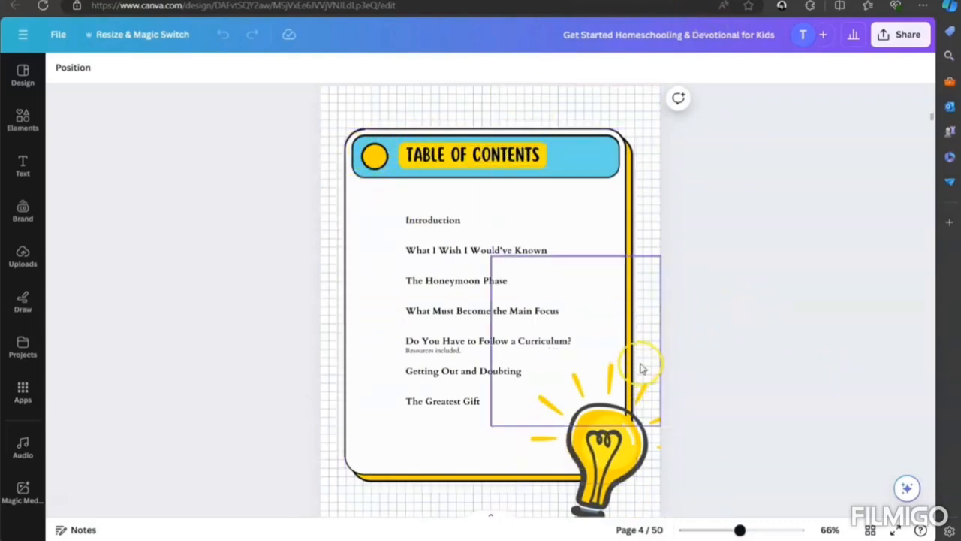
scroll(680, 271, down, 3)
scroll(667, 264, down, 6)
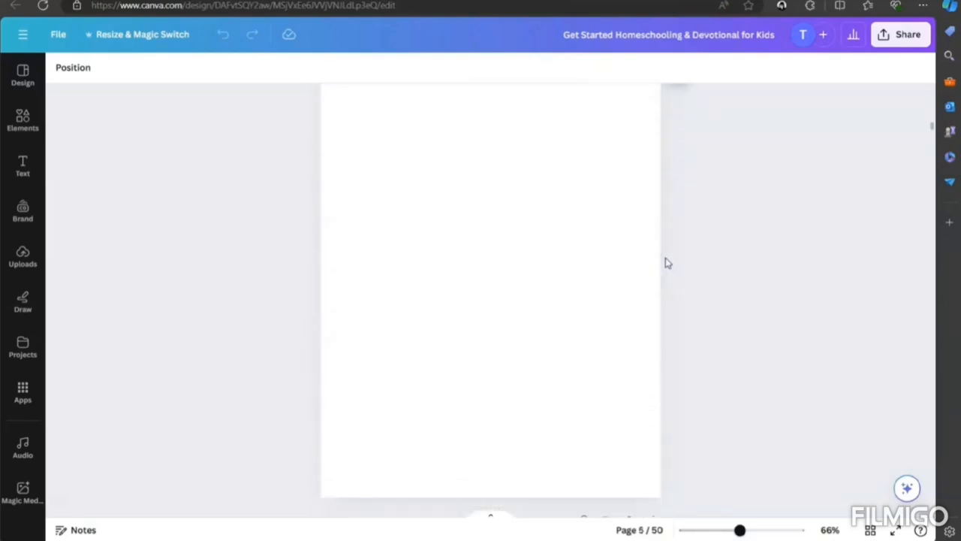
scroll(667, 263, up, 10)
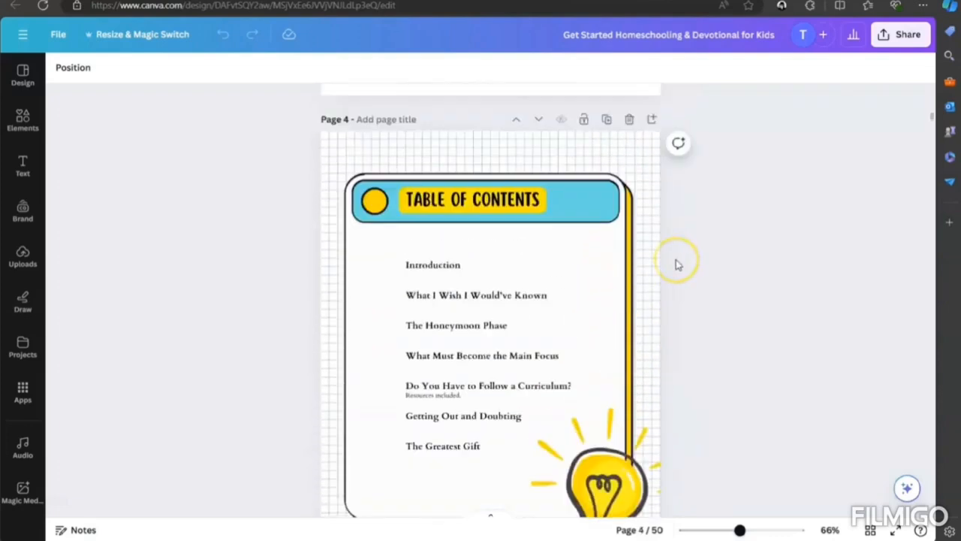
scroll(678, 265, up, 7)
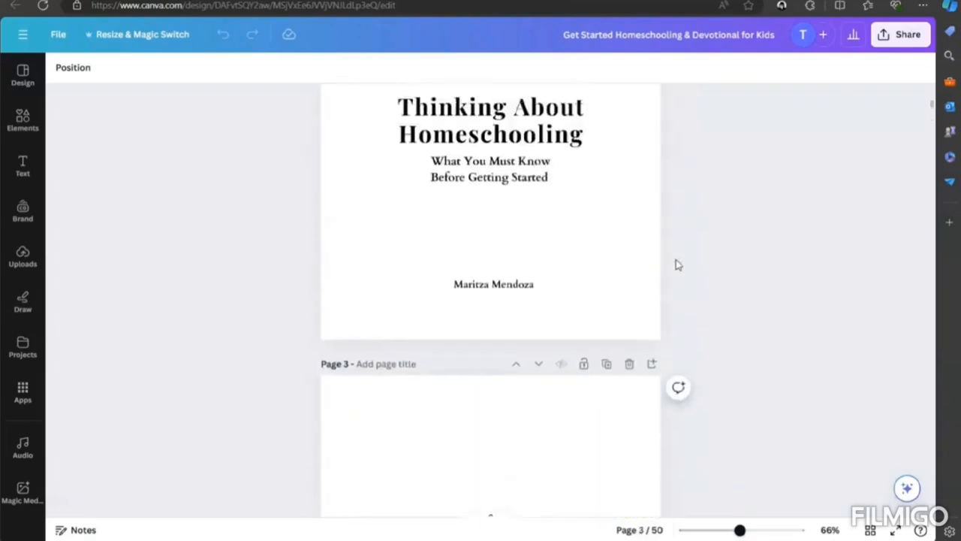
scroll(676, 264, up, 1)
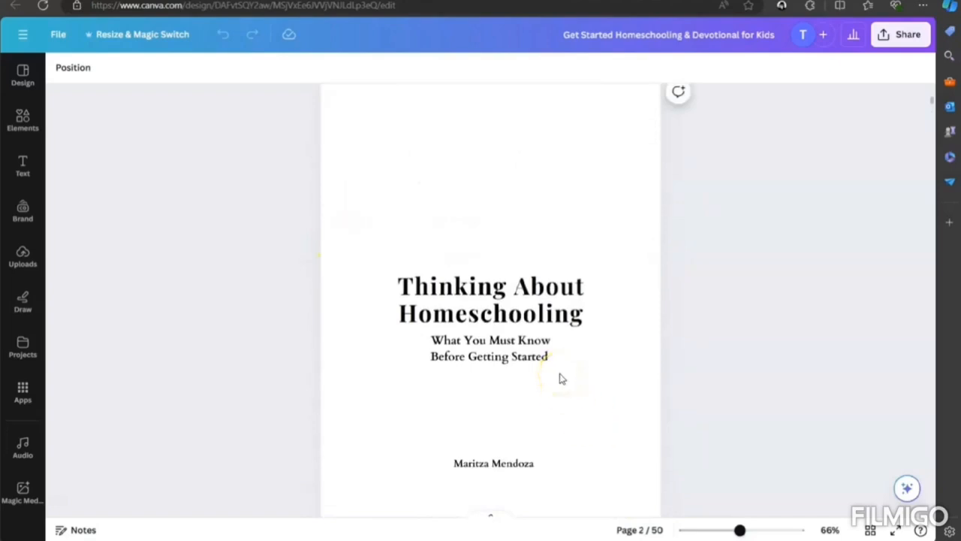
- Examine the page sequence from the title page to the Introduction, including the Introduction's header, heading, paragraphs and bullet list
click(609, 226)
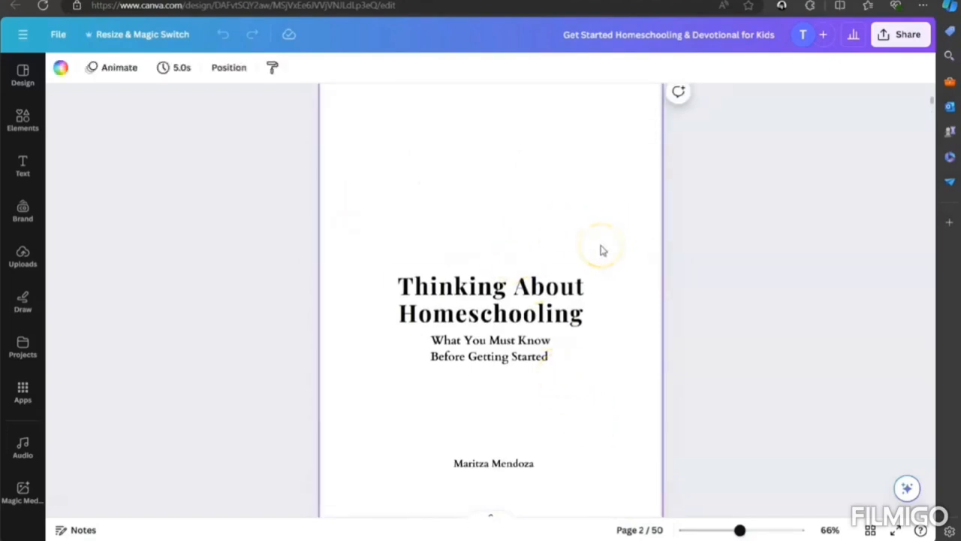
scroll(601, 250, down, 3)
scroll(600, 250, up, 3)
scroll(611, 244, down, 8)
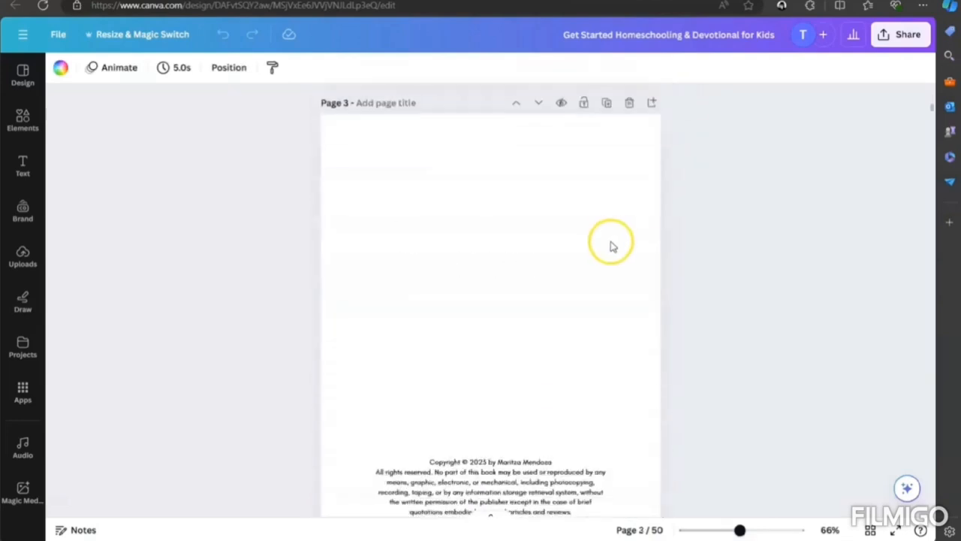
scroll(515, 224, down, 10)
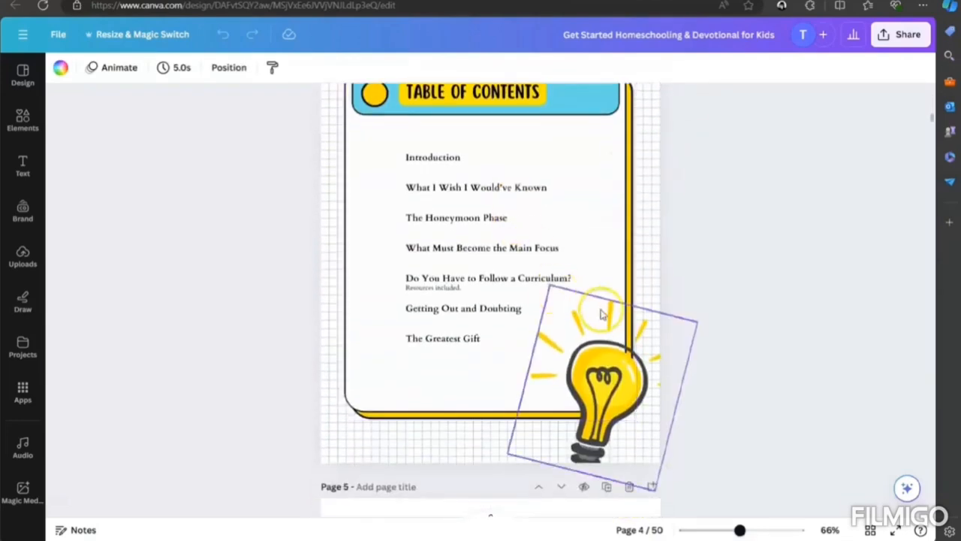
scroll(508, 215, down, 2)
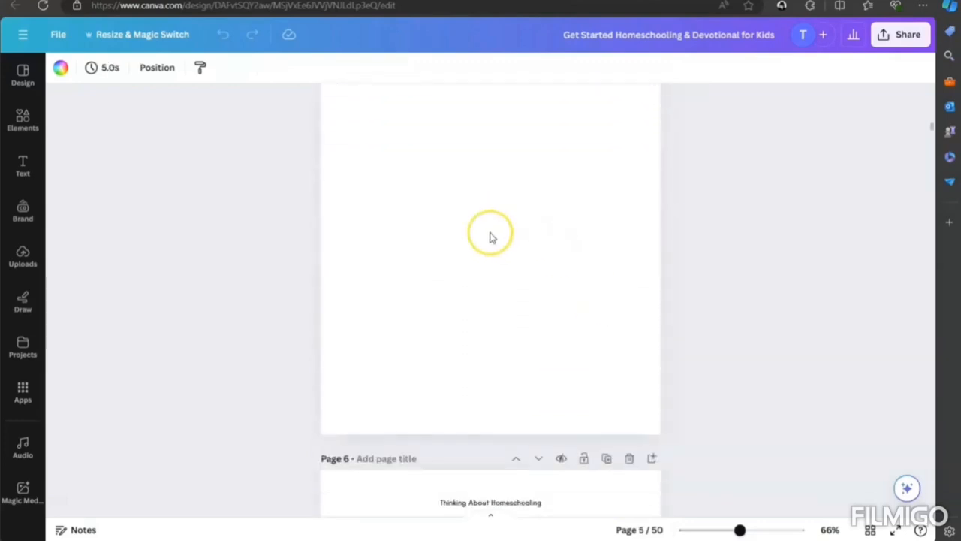
scroll(489, 236, down, 5)
scroll(491, 238, down, 1)
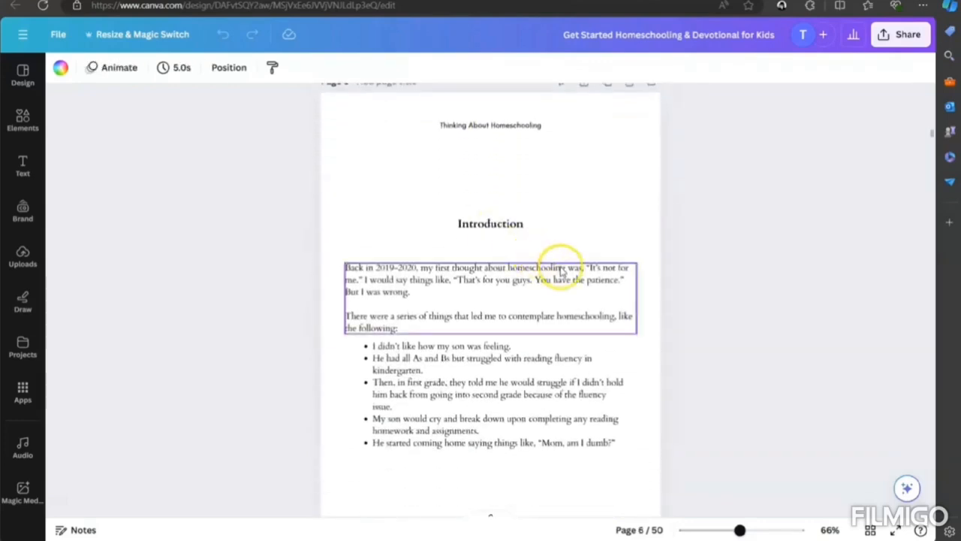
scroll(613, 355, down, 1)
scroll(612, 356, down, 1)
scroll(613, 356, up, 1)
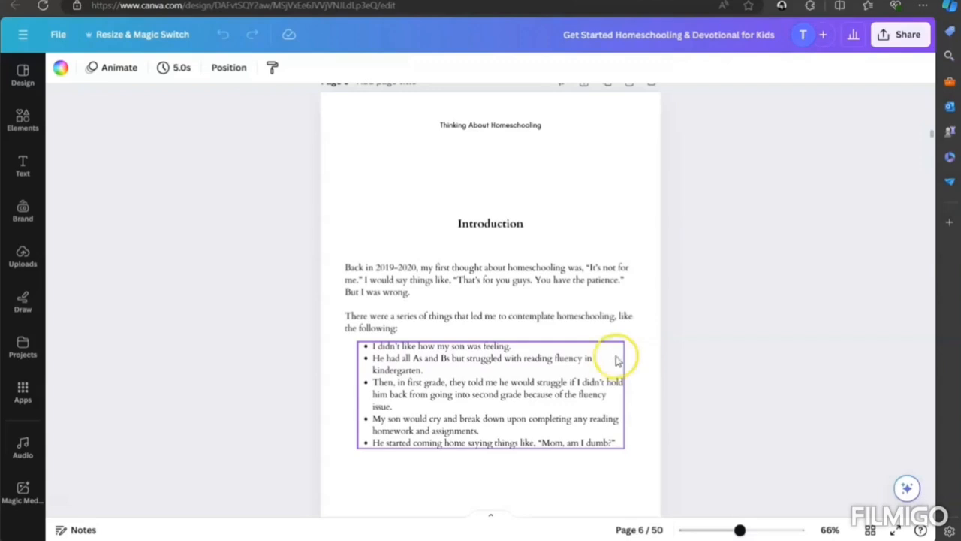
scroll(626, 334, down, 1)
scroll(628, 344, up, 1)
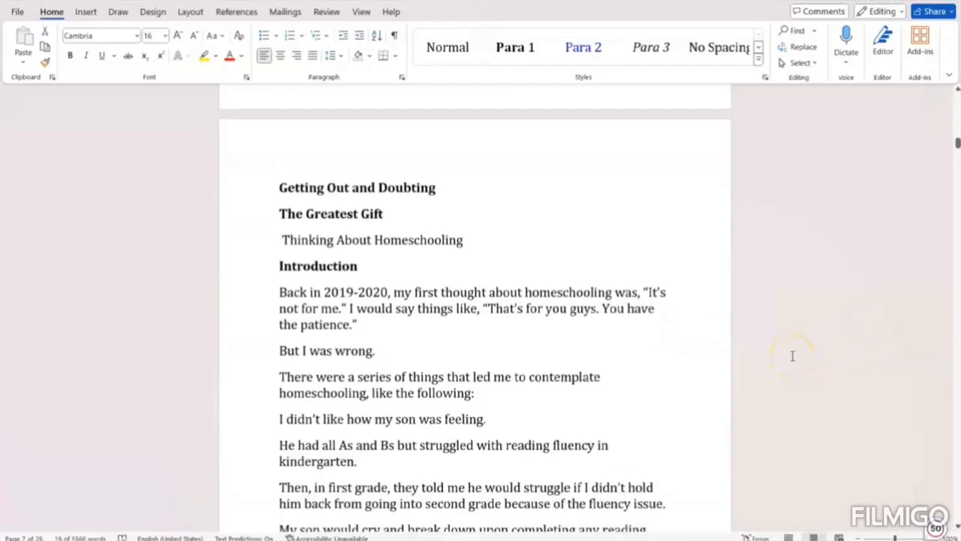
- In Word, read through the Introduction section of the manuscript for comparison with its designed page
scroll(791, 354, down, 2)
scroll(791, 355, down, 1)
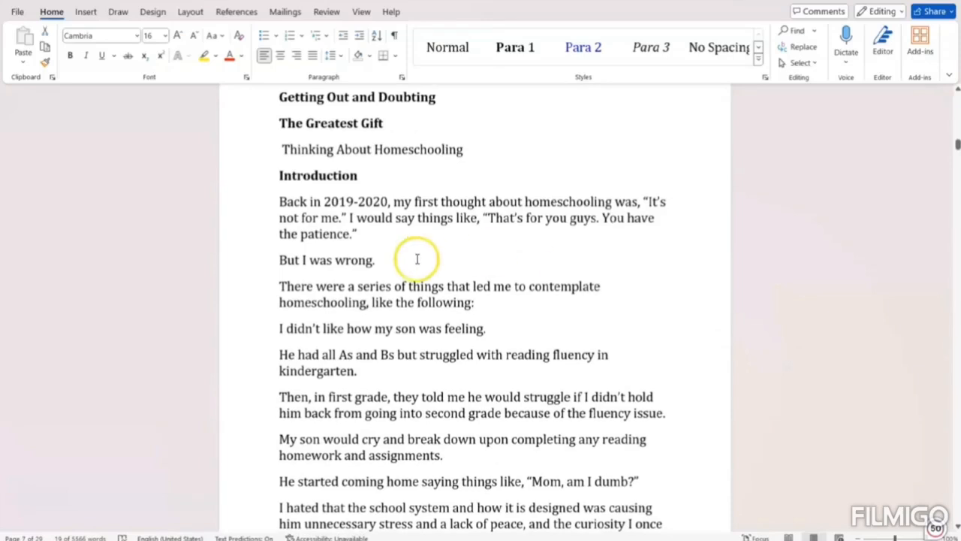
scroll(413, 218, down, 2)
drag(280, 143, 464, 463)
scroll(459, 461, down, 3)
click(661, 257)
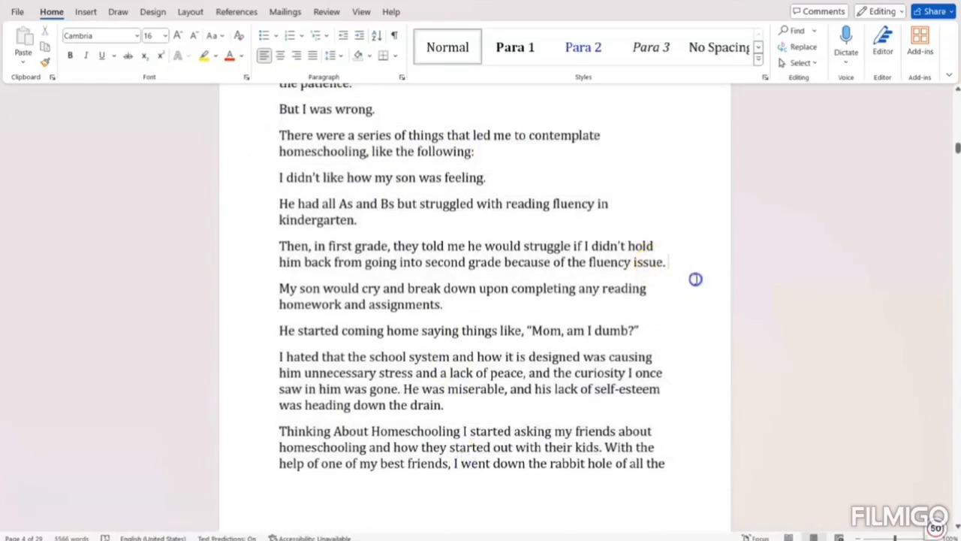
- Switch to Canva and add a subheading to the blank 5.25 × 8 in page, shrinking its text to size 11.3
mouse_move(460, 538)
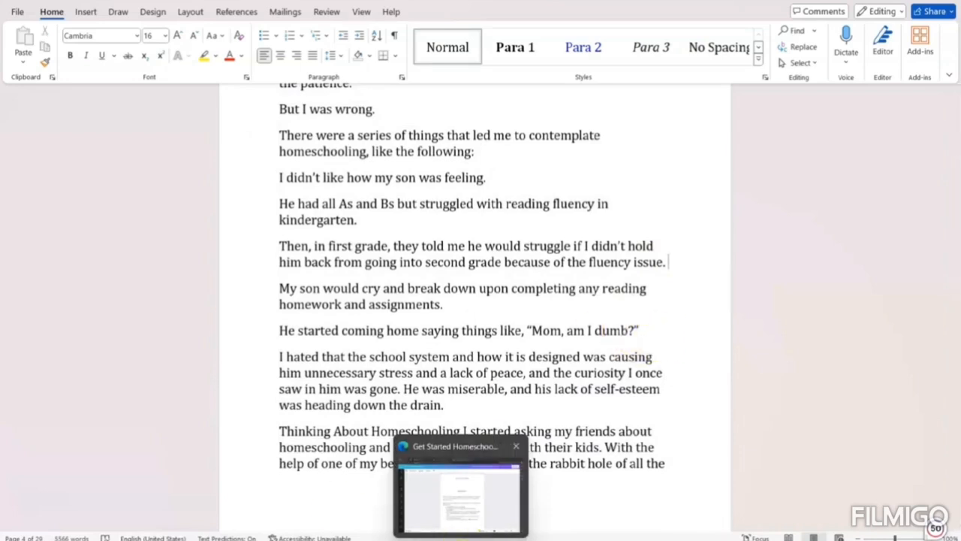
click(460, 537)
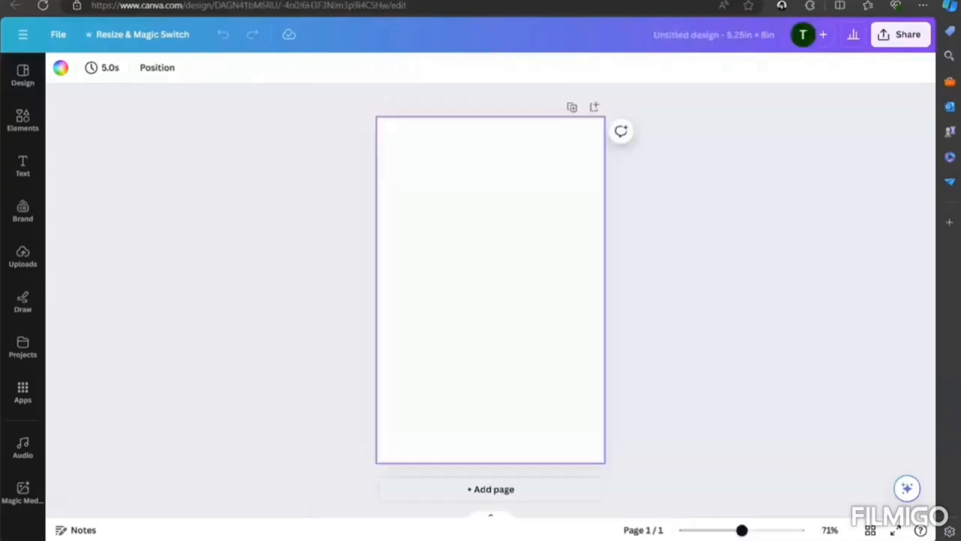
click(23, 163)
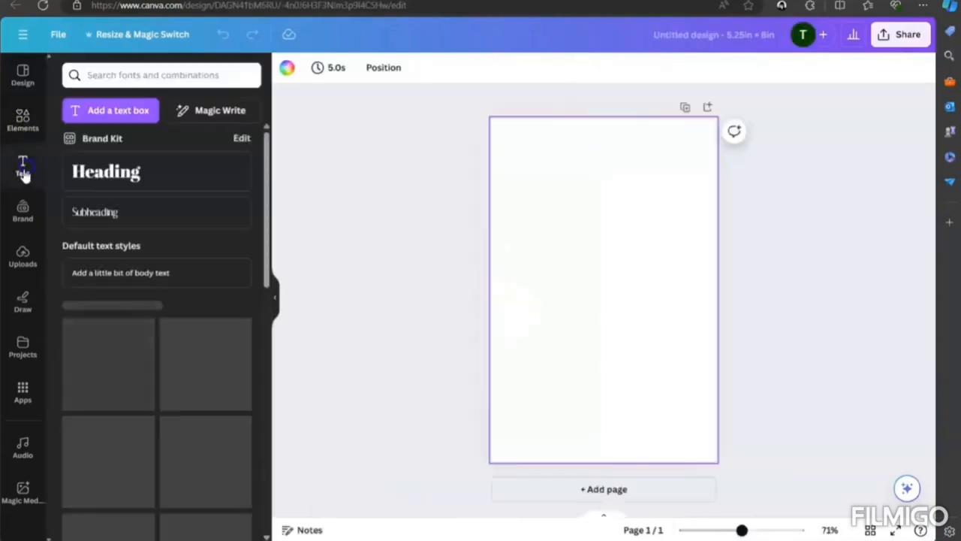
click(123, 216)
double_click(601, 290)
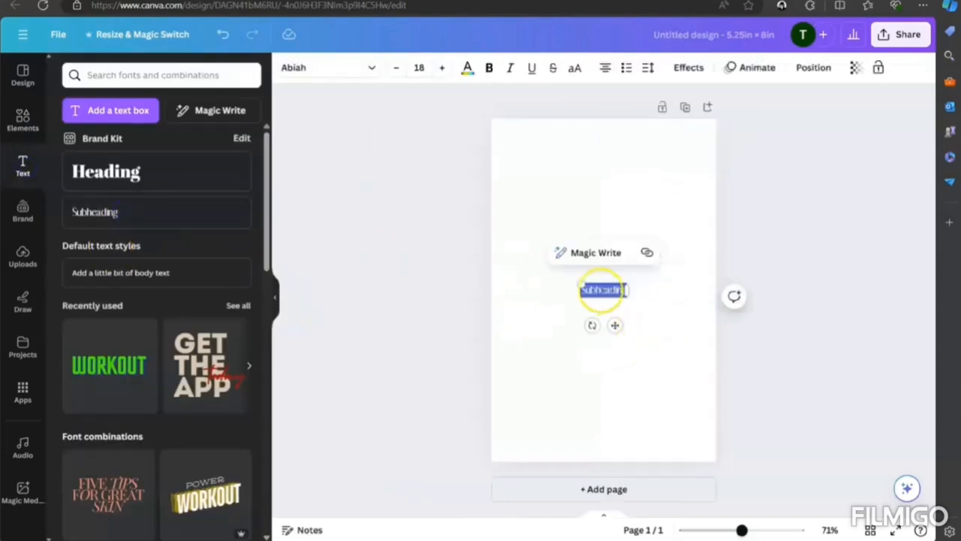
drag(578, 282, 592, 287)
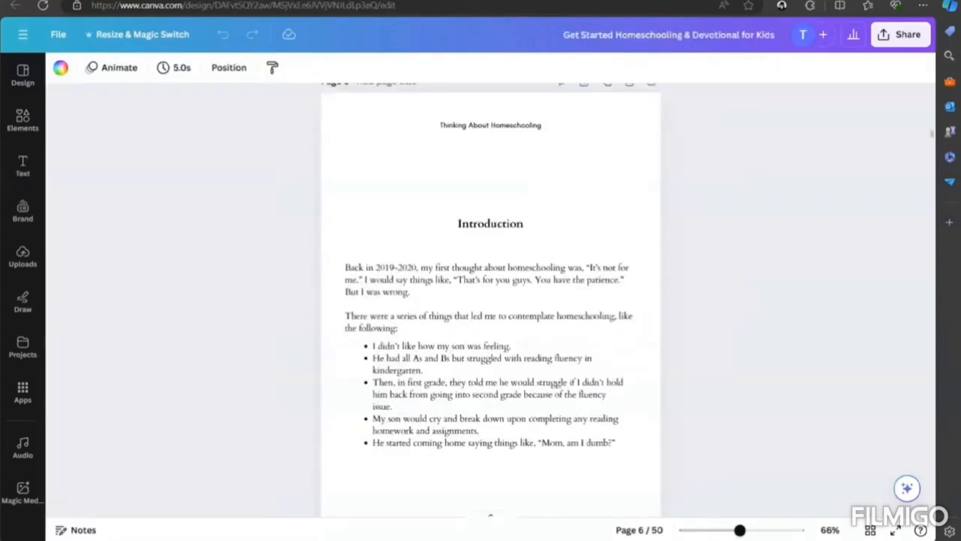
- Inspect the "Thinking About Homeschooling" running header on the Introduction page of the homeschooling book design
click(443, 125)
drag(446, 124, 541, 129)
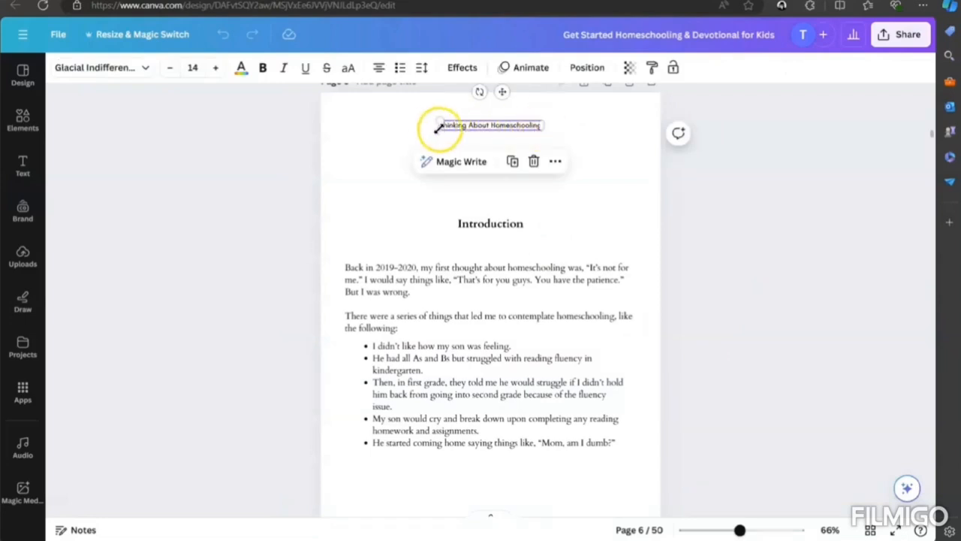
click(600, 146)
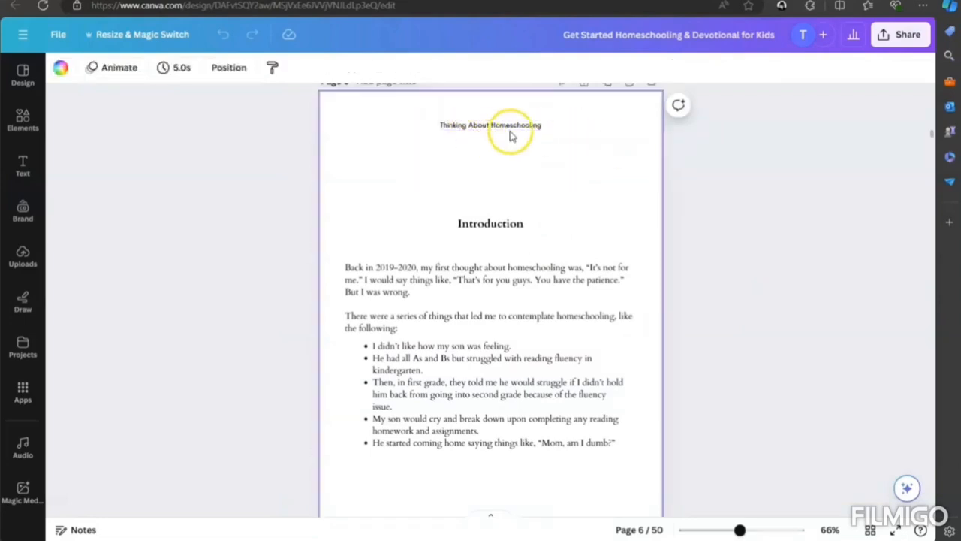
click(617, 192)
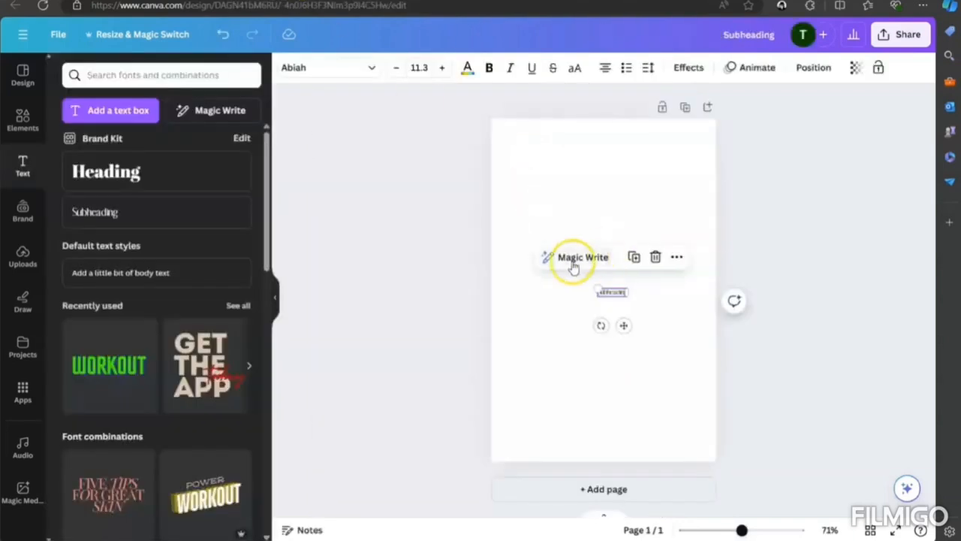
- Replace the subheading text on the new page with "Emotional Intelligence" and move it to the page's top centre as a header
key(BackSpace)
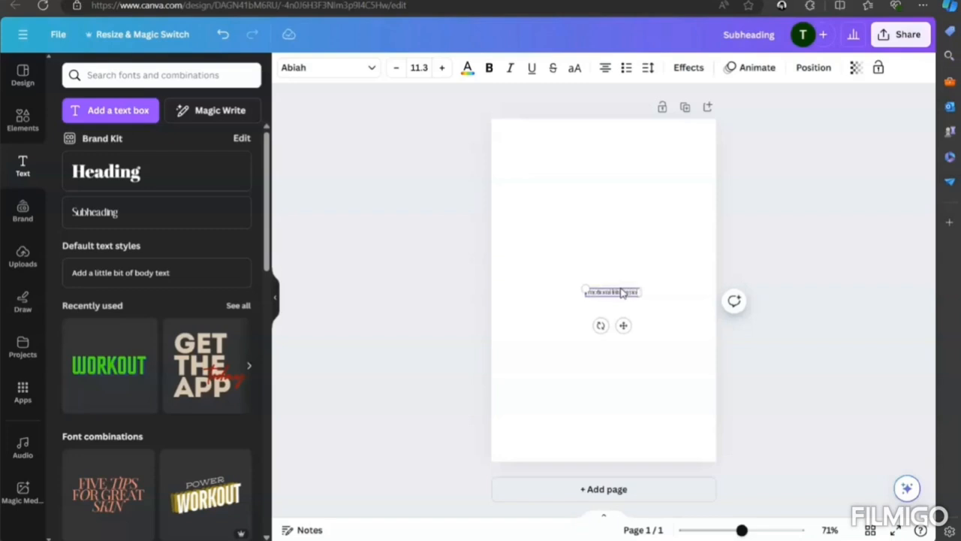
click(644, 313)
click(623, 293)
click(623, 324)
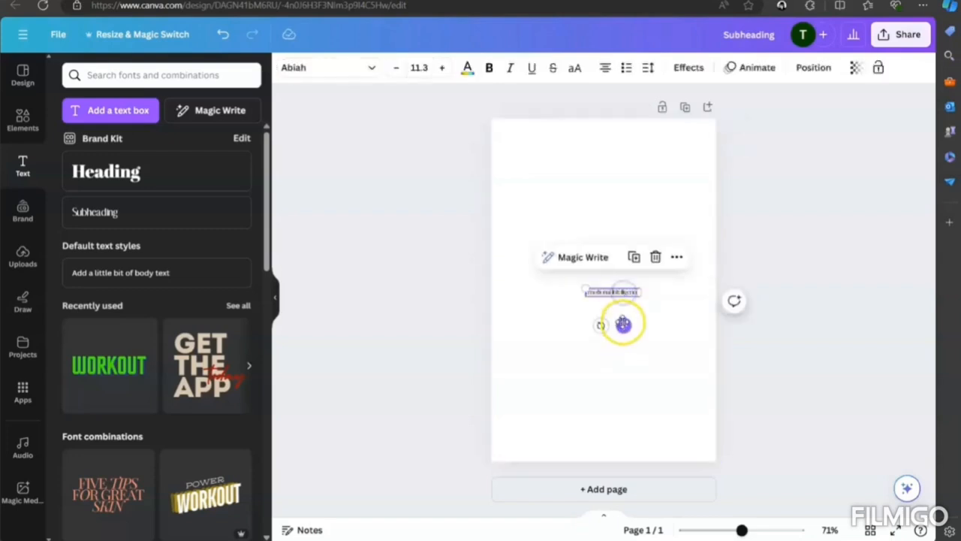
drag(623, 325, 629, 145)
click(635, 209)
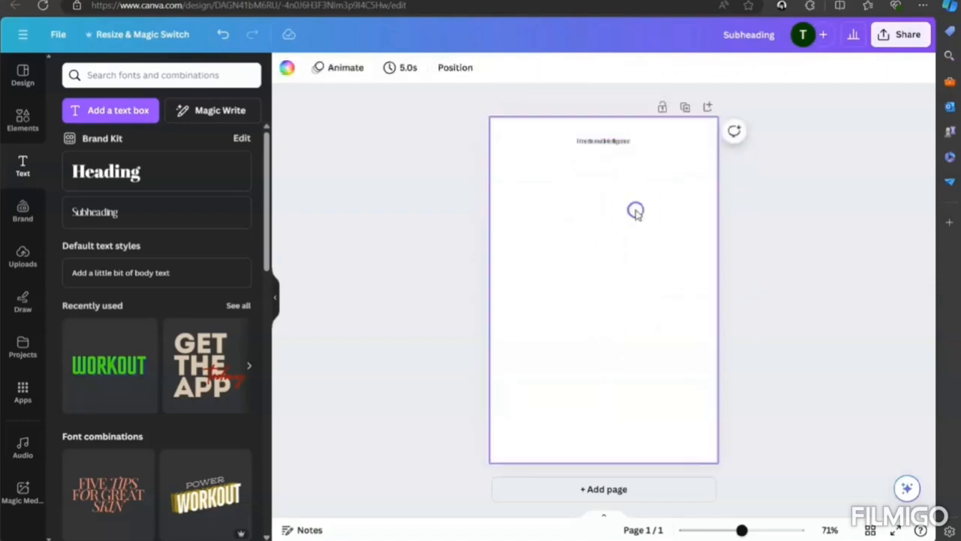
- Add a subheading reading "Introduction" and place it centred above the middle of the page
click(102, 216)
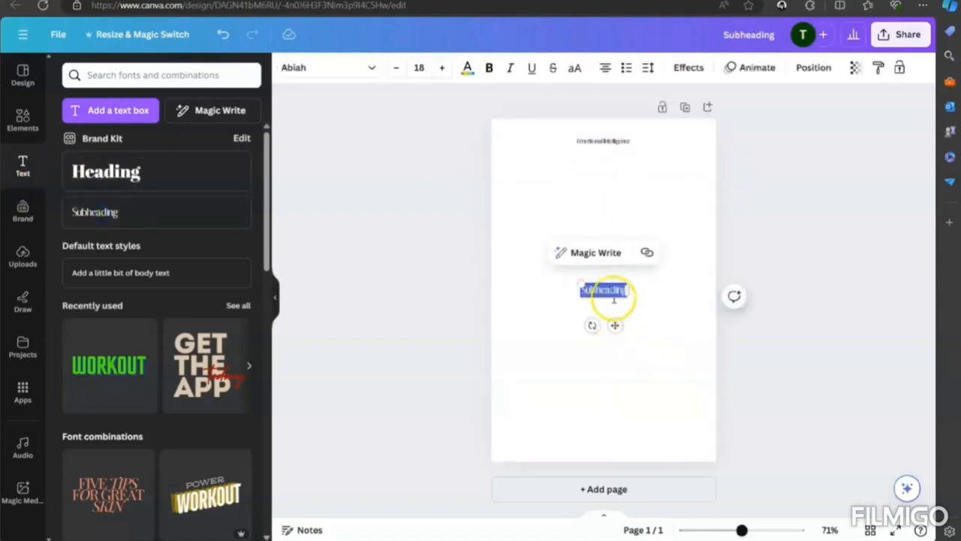
text(a)
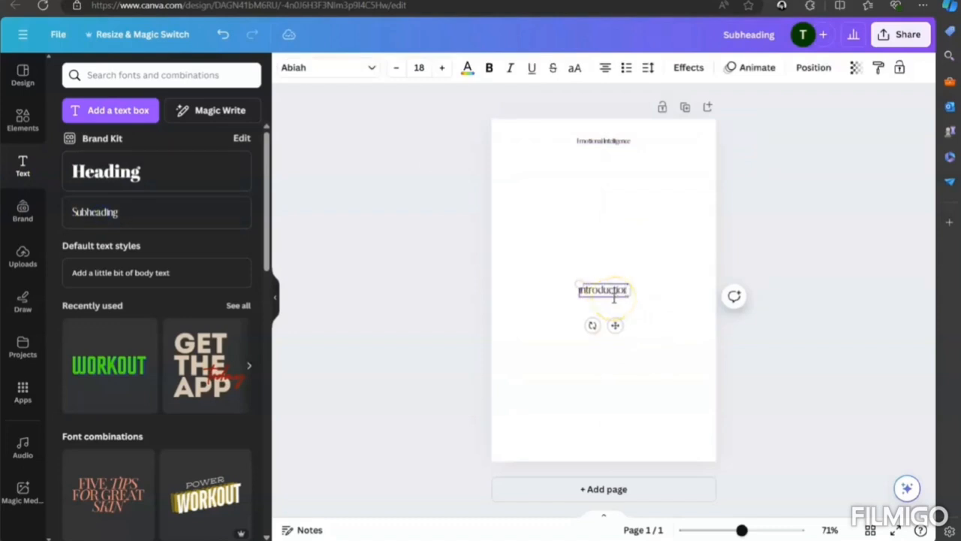
drag(616, 326, 616, 264)
click(641, 306)
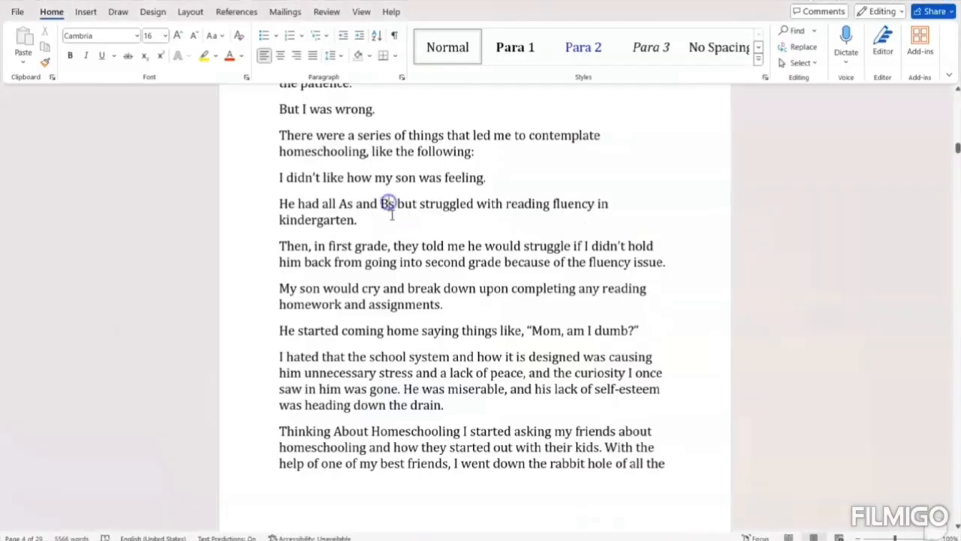
- Switch to Word and copy the Introduction's opening paragraphs, from "Back in 2019-2020" through "because of the fluency issue."
scroll(388, 204, up, 3)
click(629, 261)
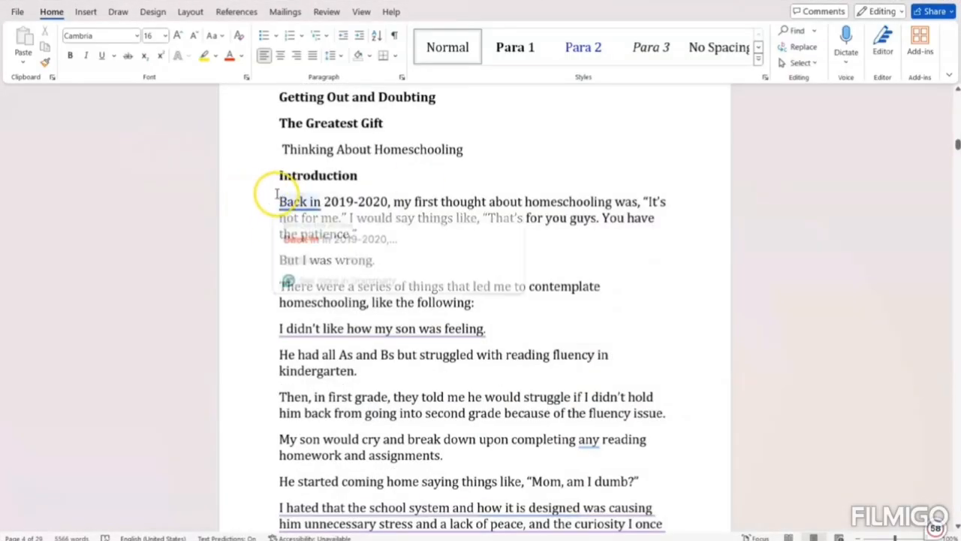
click(254, 198)
click(275, 204)
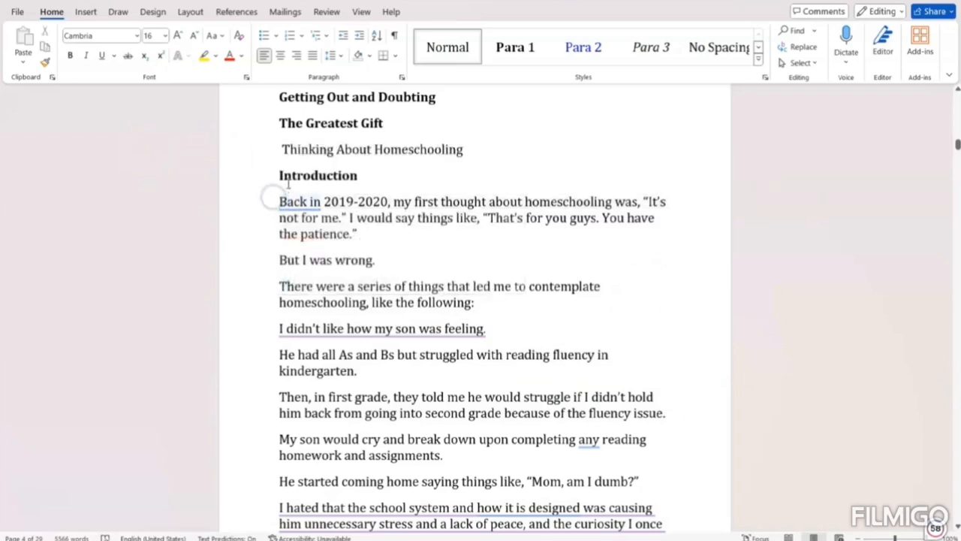
drag(276, 202, 670, 410)
key(ctrl+c)
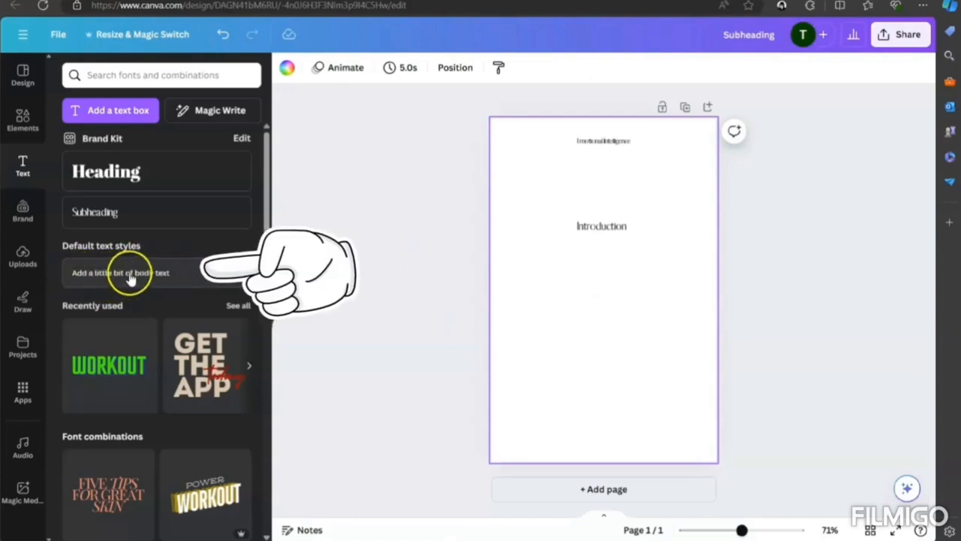
- Switch to Canva, add a body text box containing the copied paragraphs, and move it up beneath the "Introduction" heading
click(151, 274)
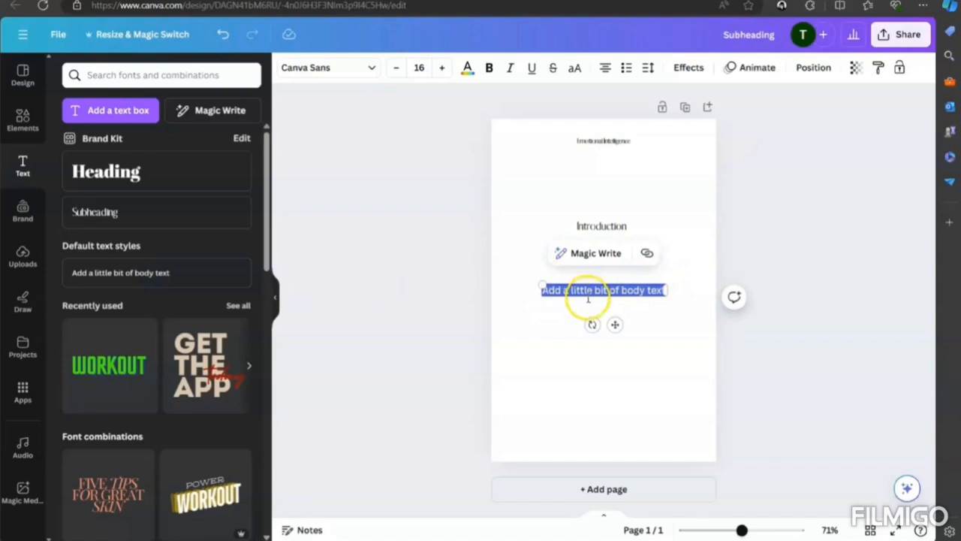
key(ctrl+v)
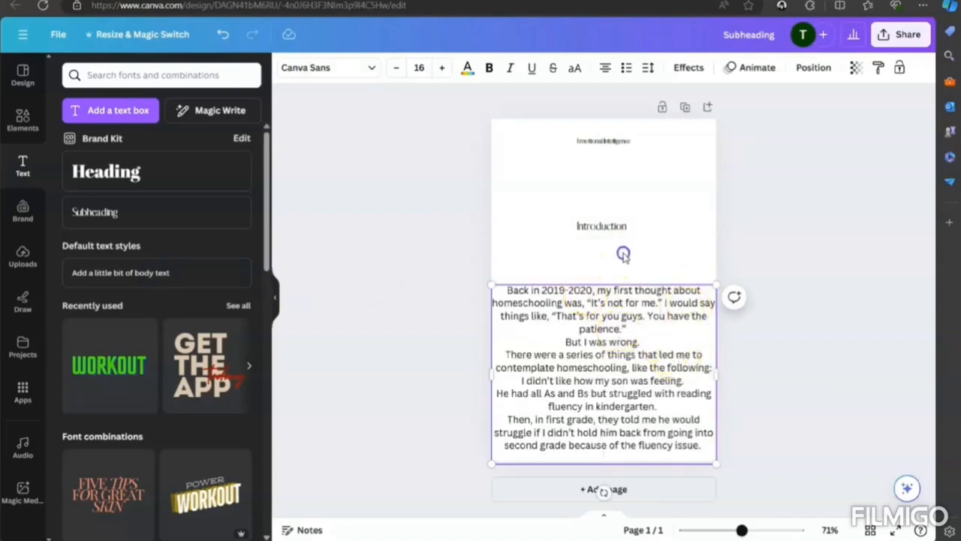
drag(616, 305, 621, 266)
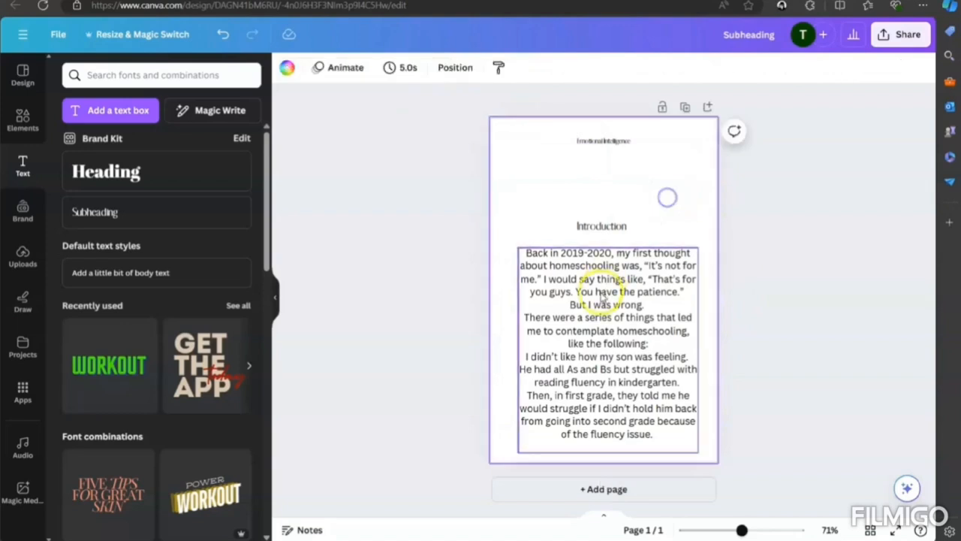
- Reduce the body text to size 12 and reposition its box centrally below the "Introduction" heading
click(607, 280)
click(392, 68)
click(392, 69)
click(392, 69)
click(392, 68)
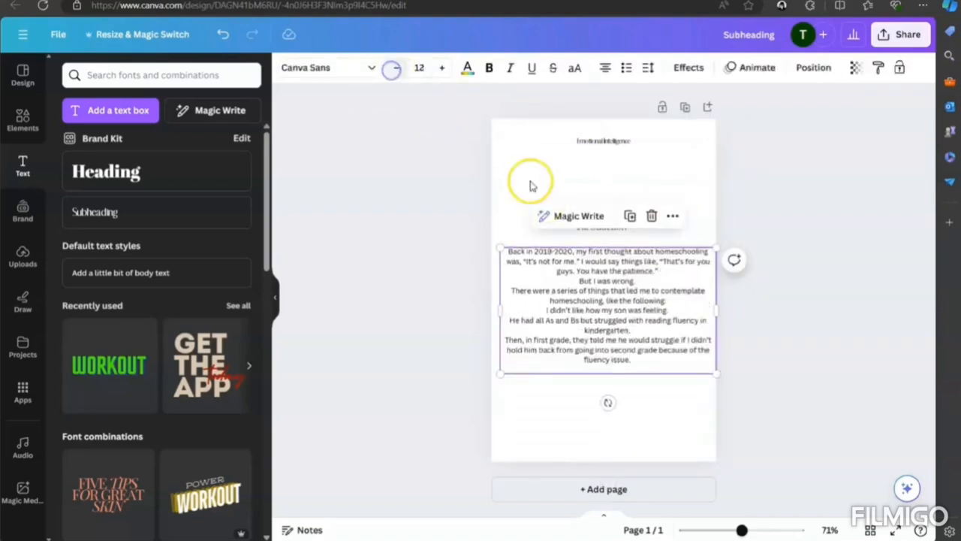
drag(651, 278, 623, 292)
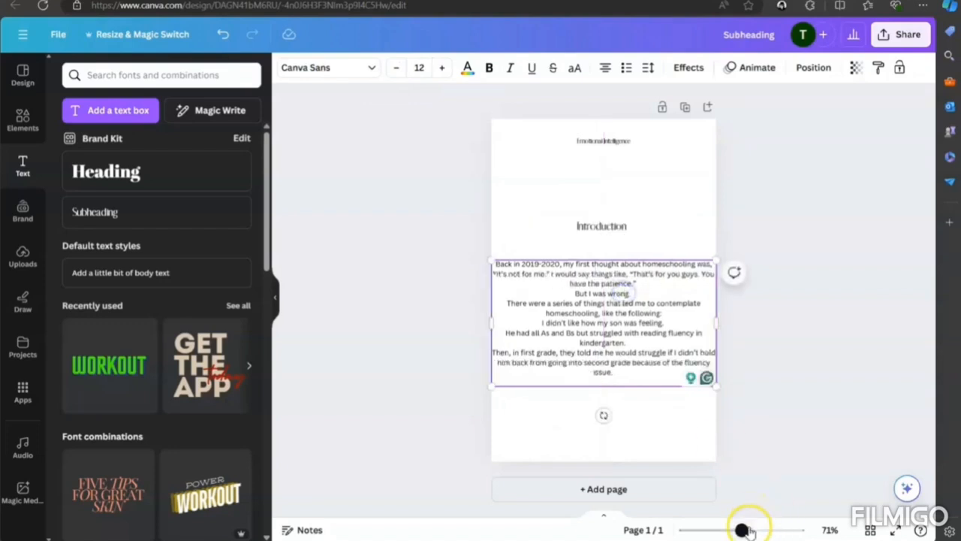
drag(744, 530, 754, 531)
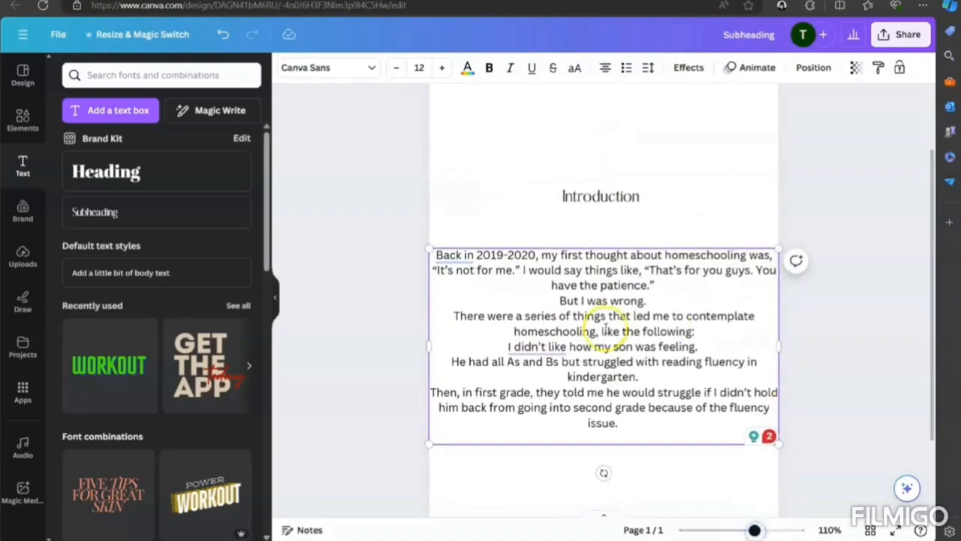
drag(604, 329, 609, 315)
click(746, 181)
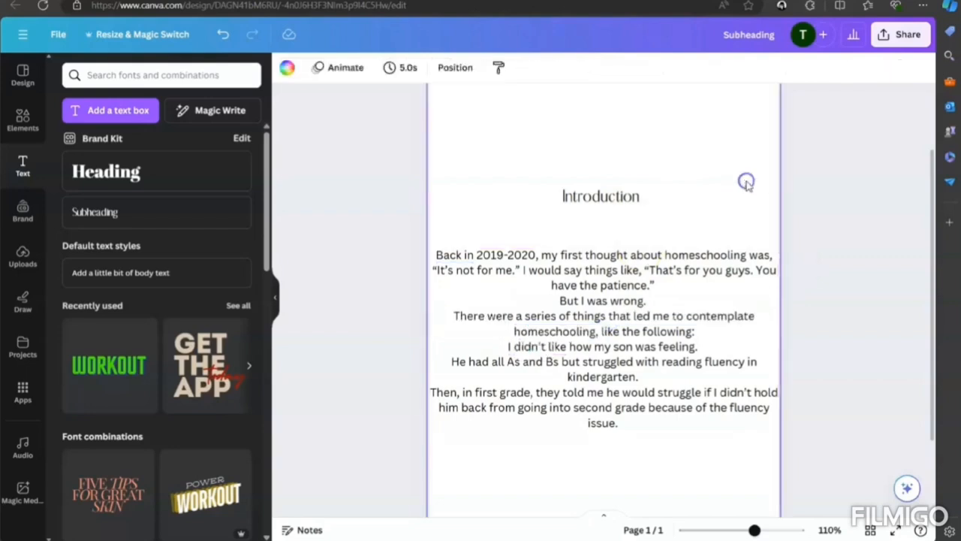
- Narrow the body text box from both sides and centre it to leave equal side margins on the page
click(481, 345)
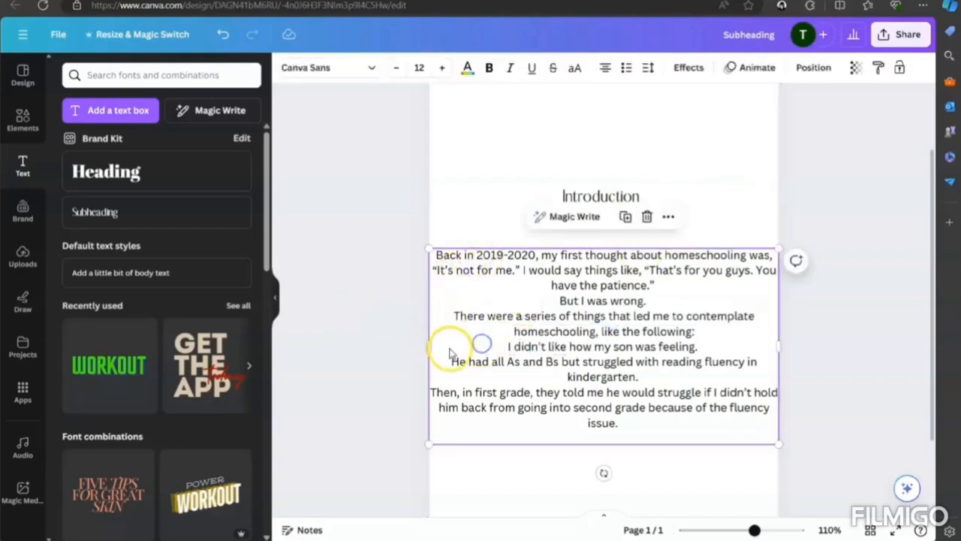
drag(428, 347, 562, 358)
drag(694, 352, 575, 339)
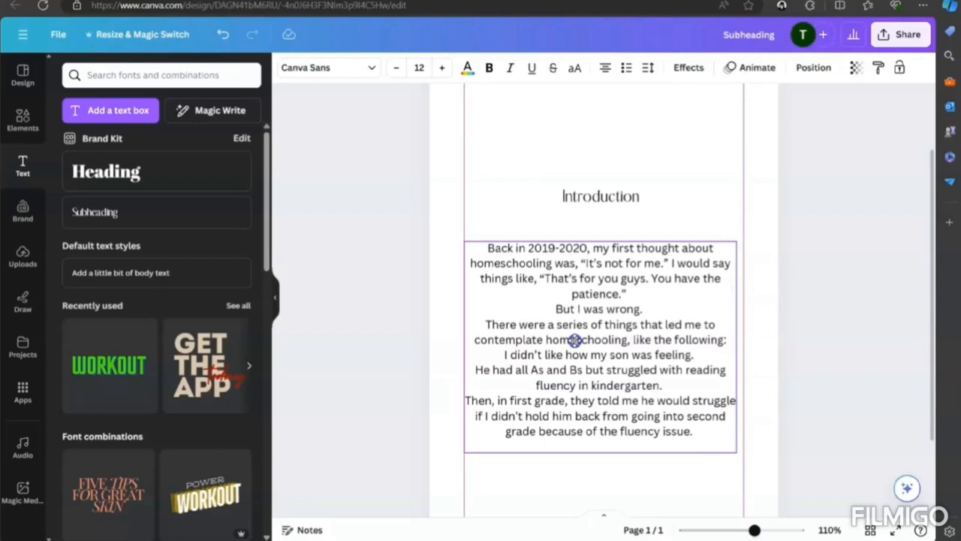
drag(575, 340, 575, 339)
drag(736, 343, 741, 347)
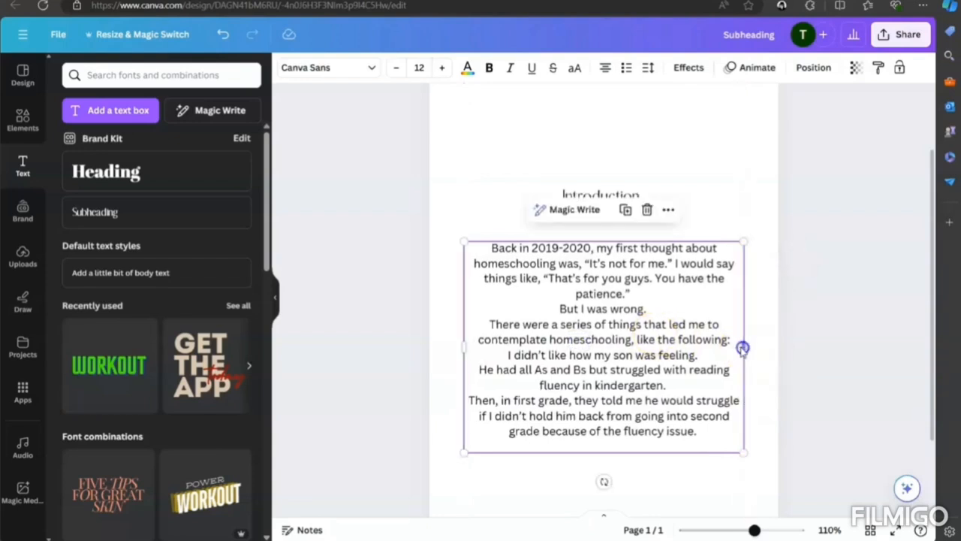
click(700, 342)
- Widen the body text box slightly and recentre it horizontally on the page
scroll(767, 389, down, 1)
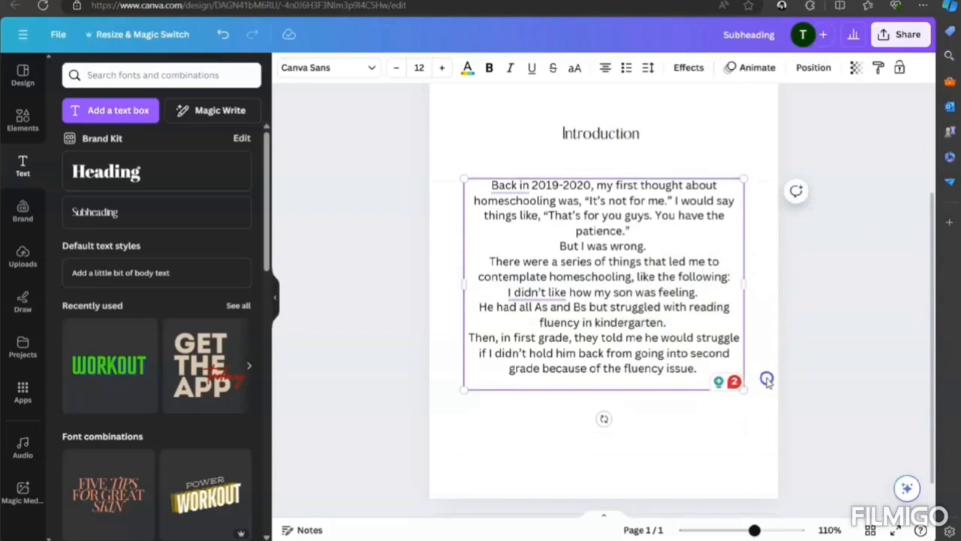
click(767, 380)
click(640, 216)
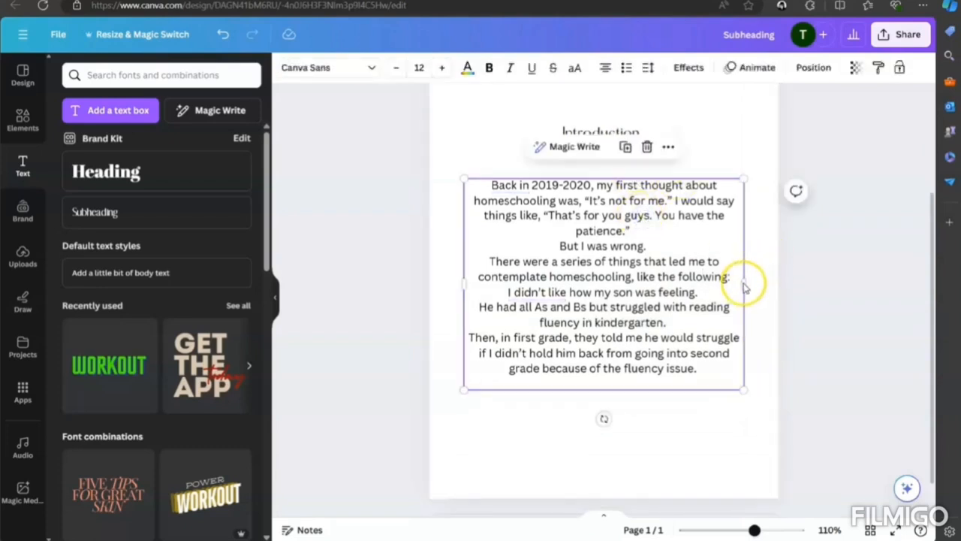
drag(746, 282, 763, 282)
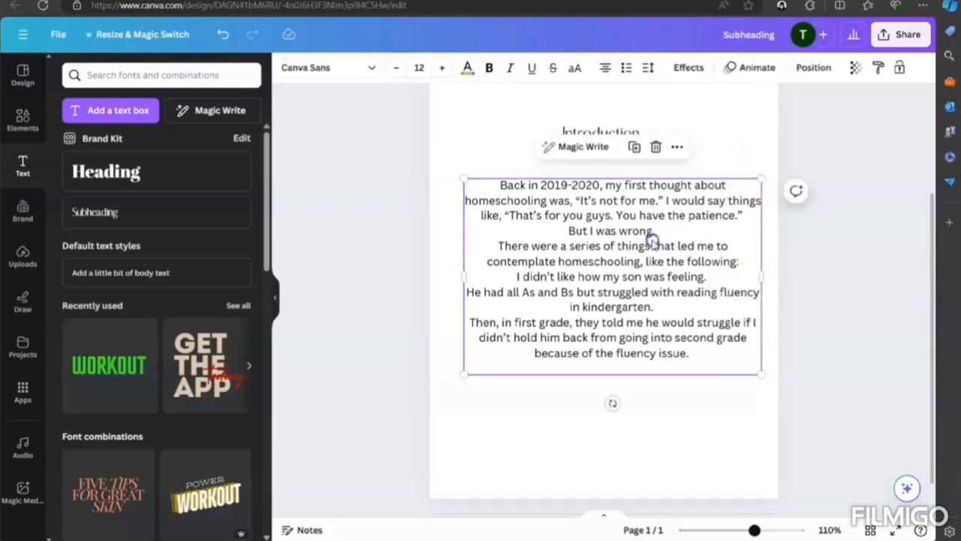
drag(650, 240, 642, 244)
click(689, 150)
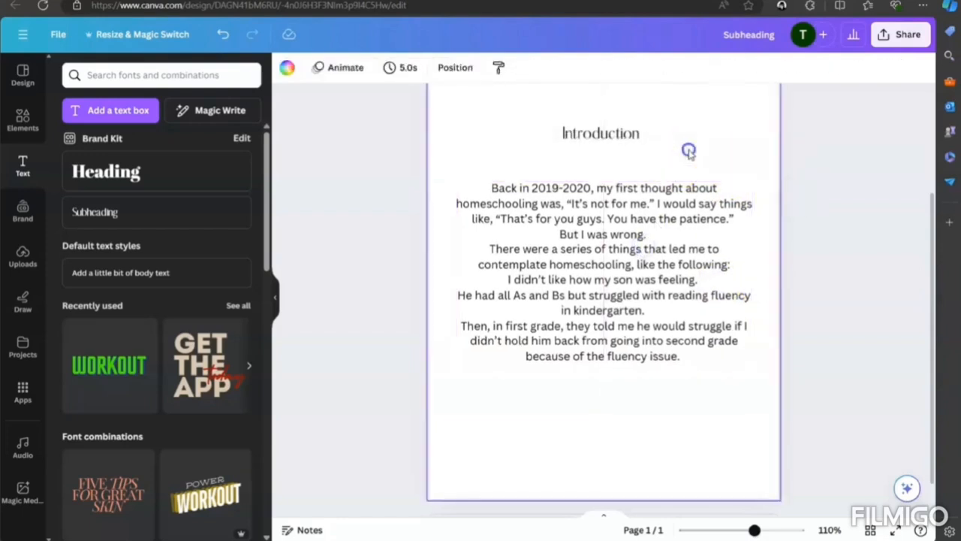
- Left-align the body text and insert a blank line before the paragraph starting "There were a series of things"
click(623, 253)
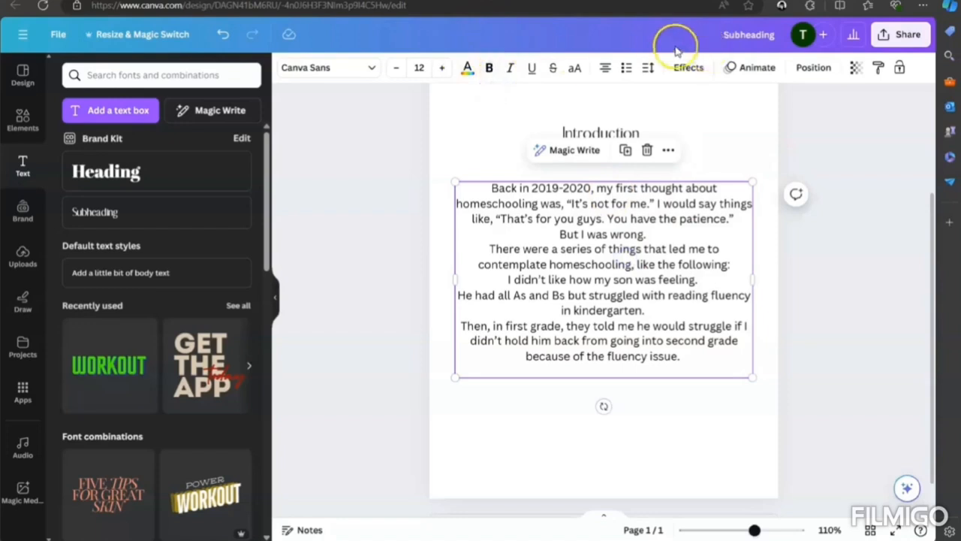
click(602, 68)
click(678, 218)
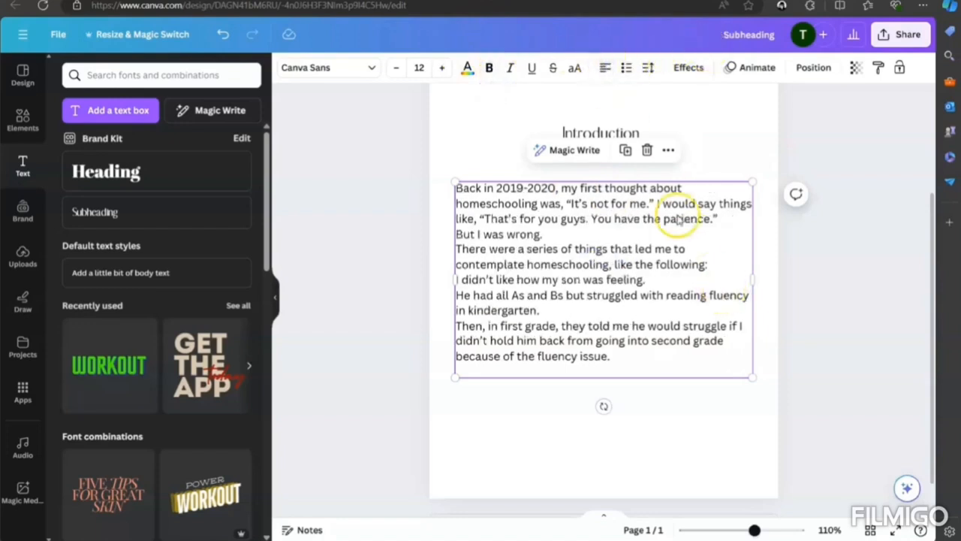
click(583, 232)
key(Return)
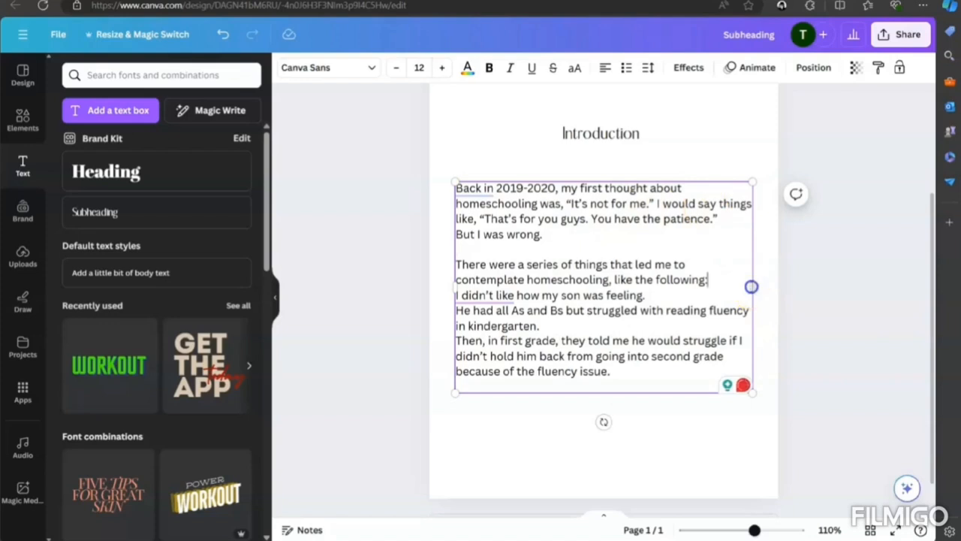
- Narrow the left-aligned body text box slightly and shift it right to balance the side margins
mouse_move(754, 286)
mouse_down()
mouse_move(777, 286)
mouse_move(744, 289)
mouse_move(755, 279)
mouse_up()
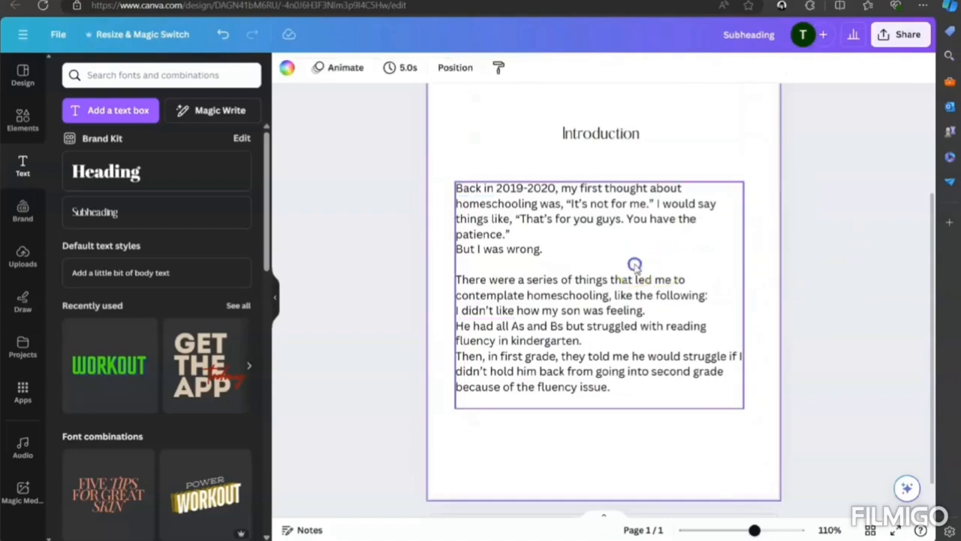
drag(633, 264, 639, 264)
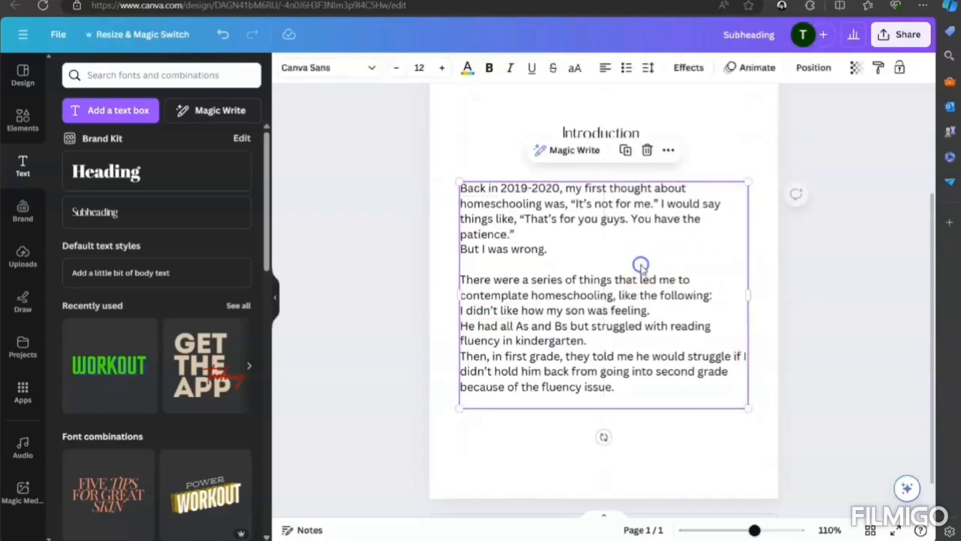
click(682, 268)
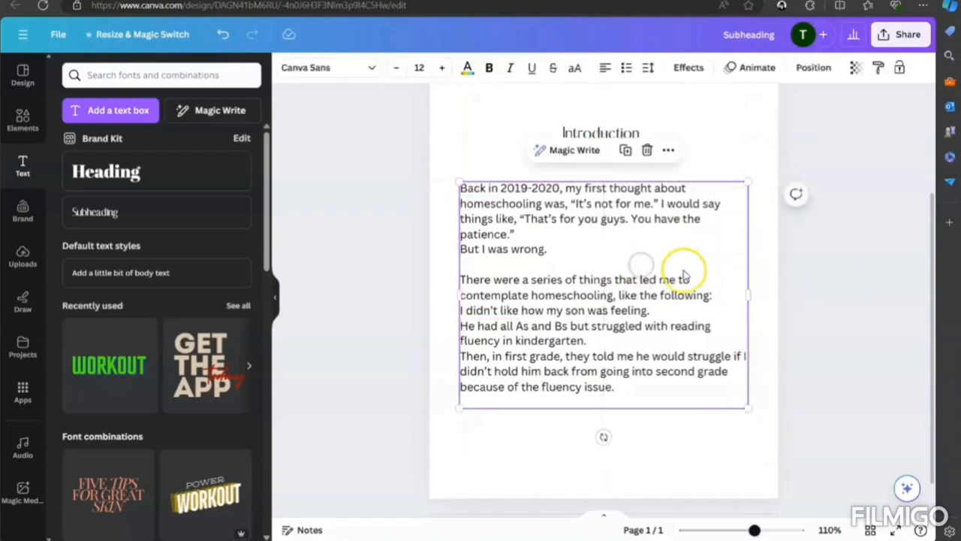
drag(750, 294, 748, 293)
click(778, 292)
drag(585, 292, 586, 292)
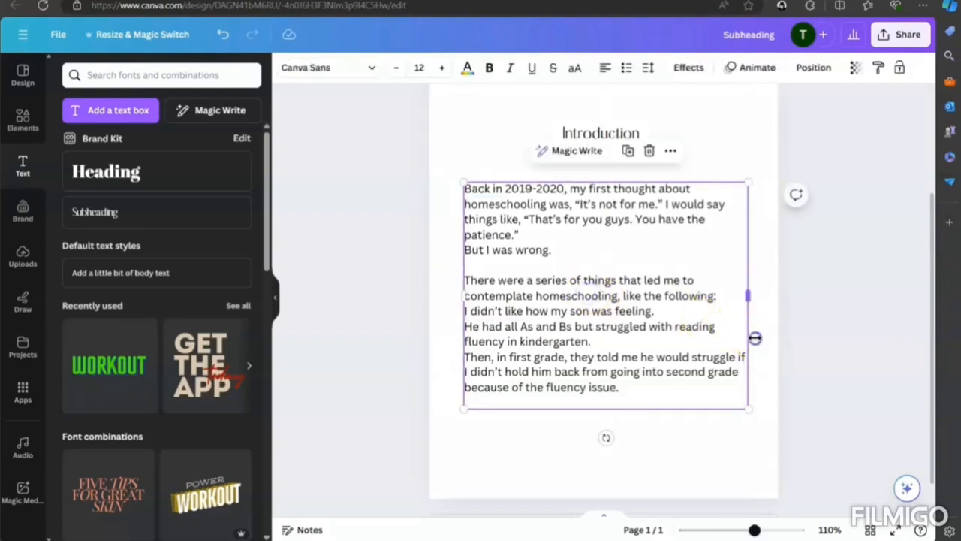
- Insert a blank line before "Then, in first grade" and indent the first lines of that paragraph and the "There were a series" paragraph
click(662, 338)
key(Return)
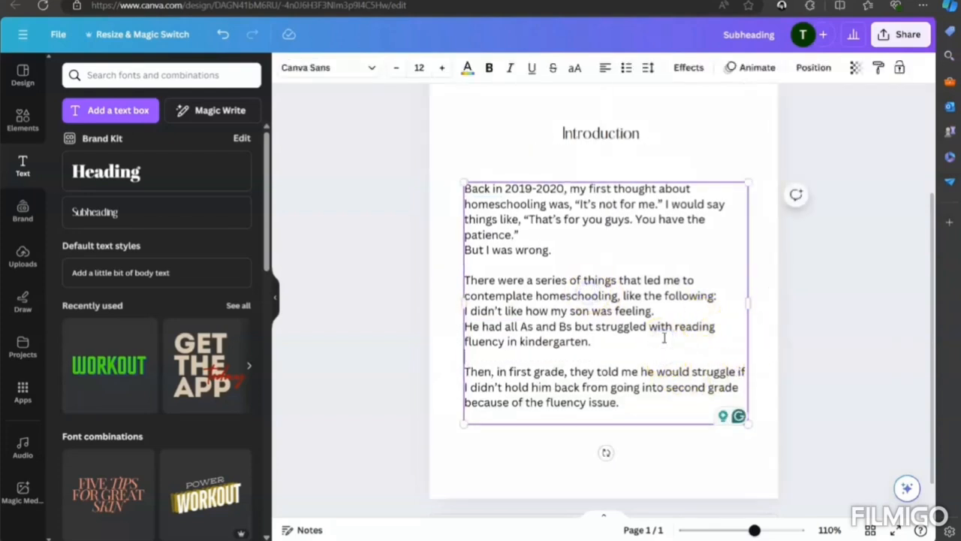
click(532, 220)
click(466, 302)
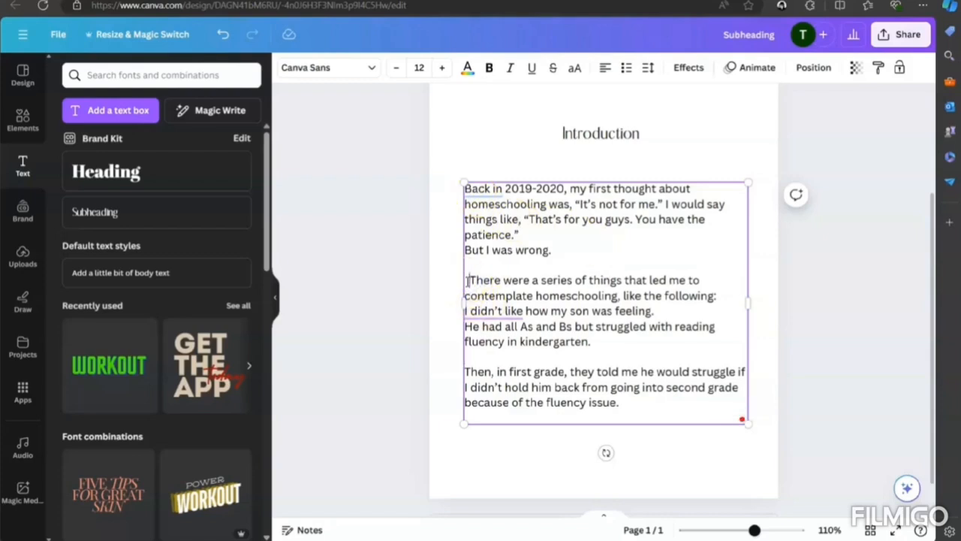
click(459, 373)
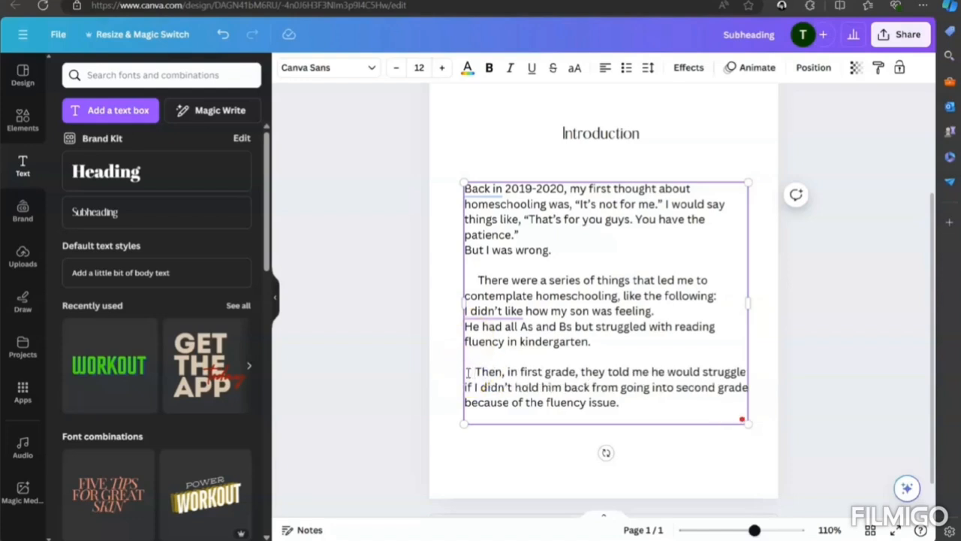
click(792, 380)
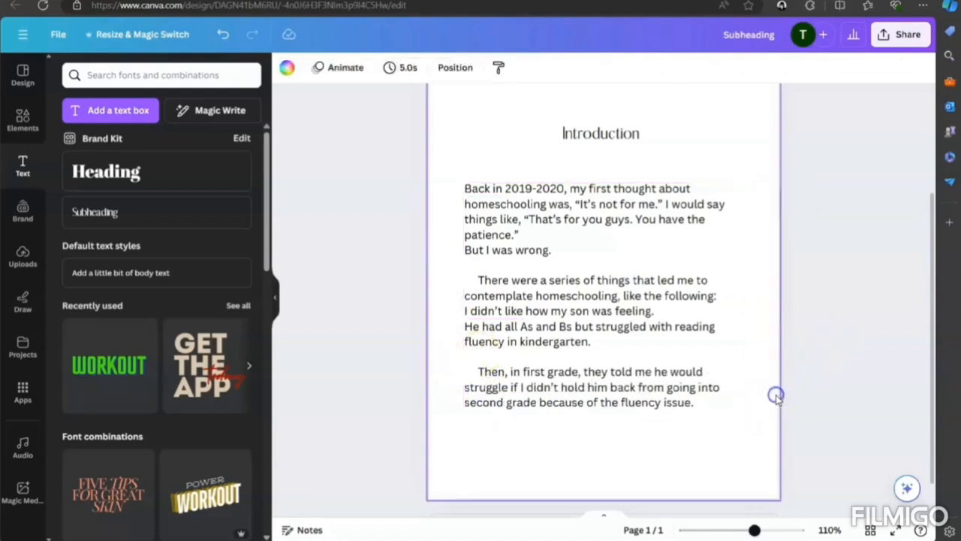
- Narrow the indented body text box further, centre it on the page, and check the whole page layout
scroll(767, 386, down, 1)
click(624, 180)
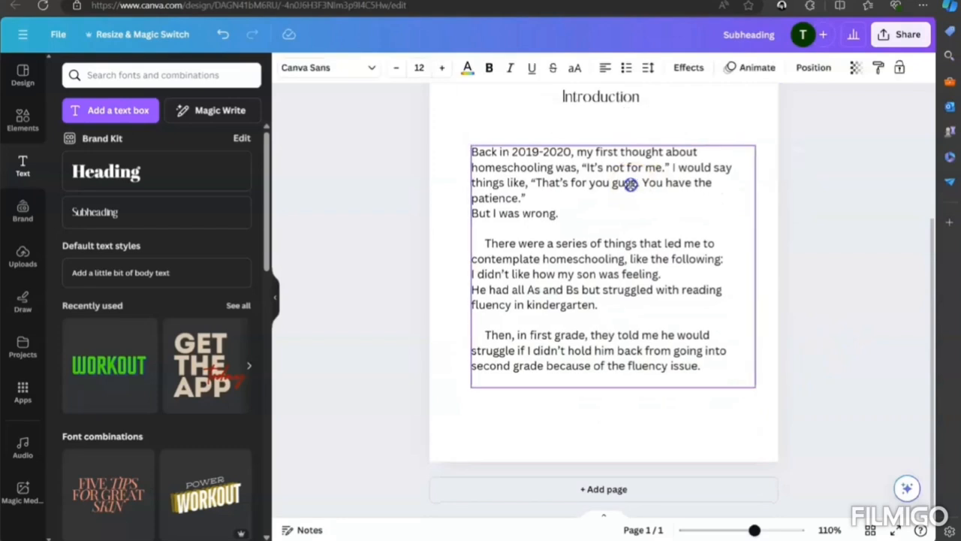
drag(758, 263, 740, 262)
drag(594, 262, 595, 262)
click(768, 295)
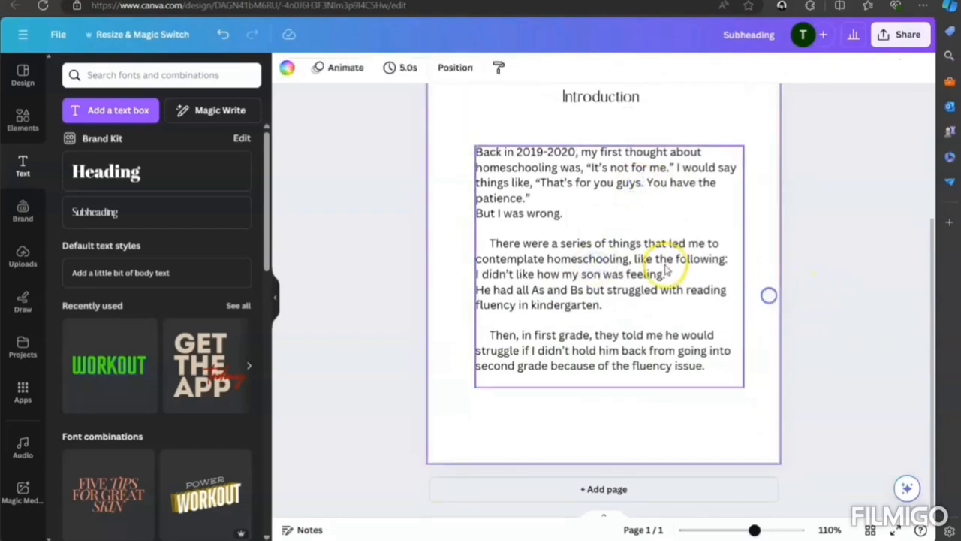
drag(667, 265, 661, 265)
click(808, 311)
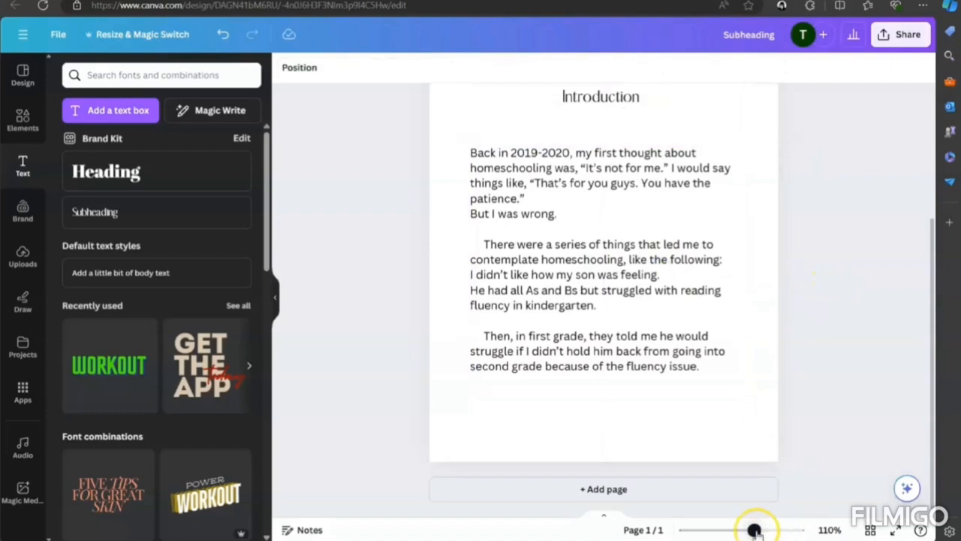
drag(753, 530, 745, 530)
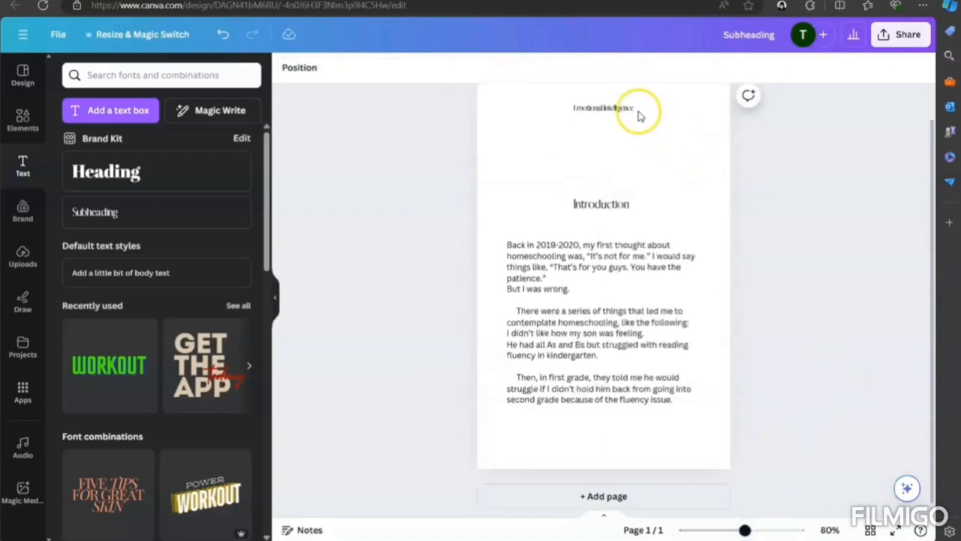
- Duplicate the Introduction page and change the copy's heading to "Chapter 1"
click(687, 229)
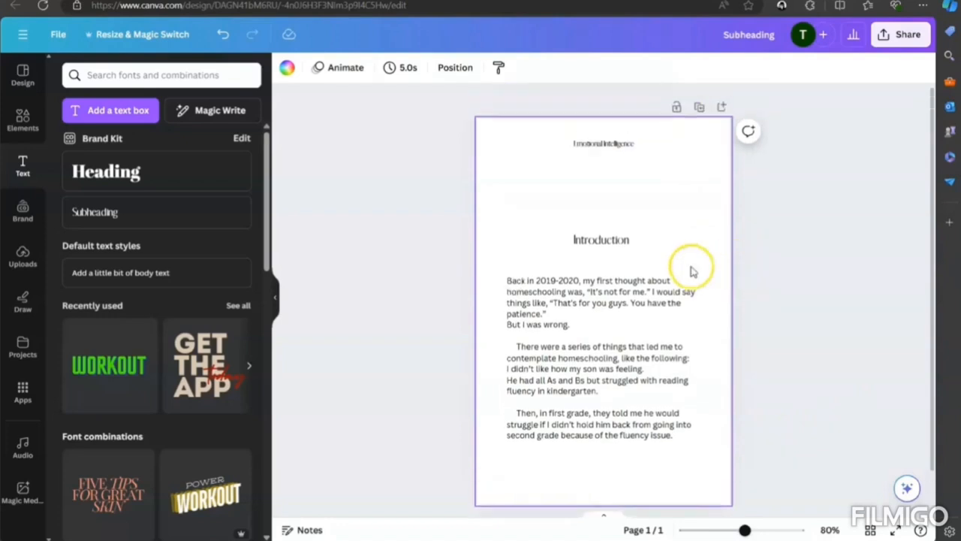
click(698, 107)
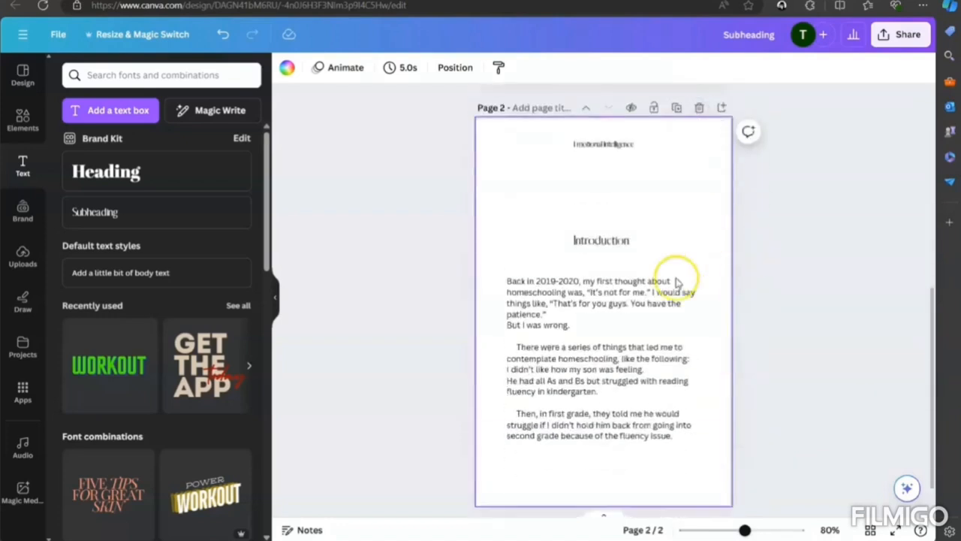
double_click(601, 240)
key(BackSpace)
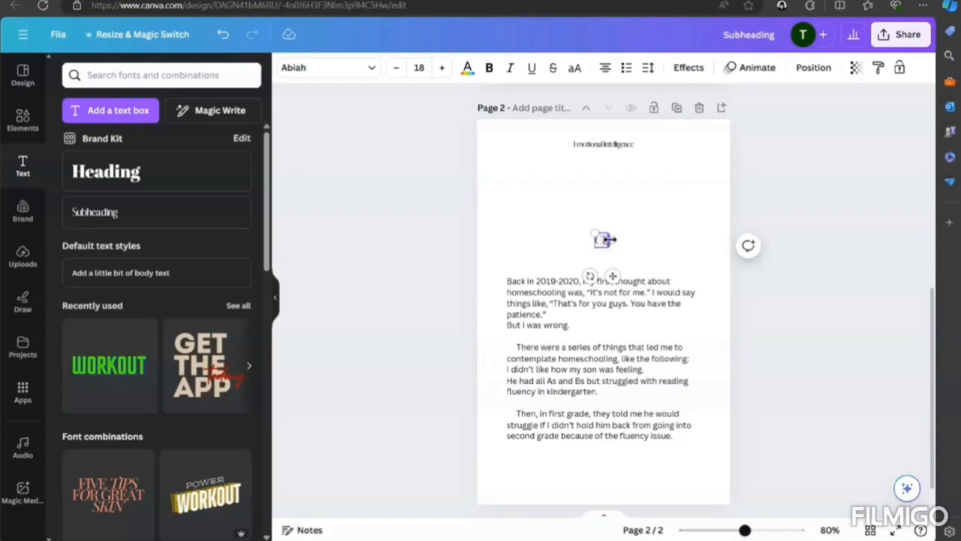
text(Chapter 1)
click(701, 236)
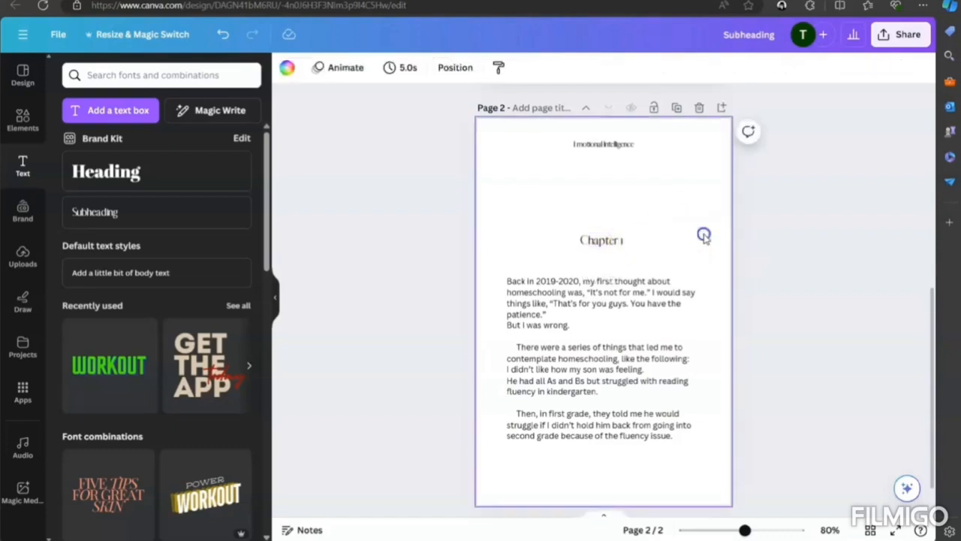
- Duplicate the Chapter 1 page and change the new copy's heading to "Chapter 3"
click(690, 445)
scroll(720, 398, up, 2)
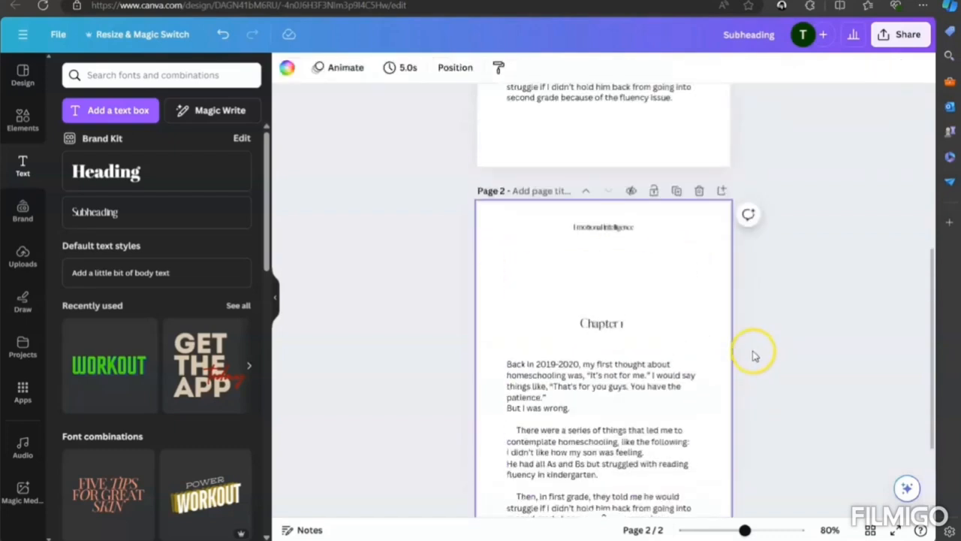
click(676, 190)
triple_click(601, 323)
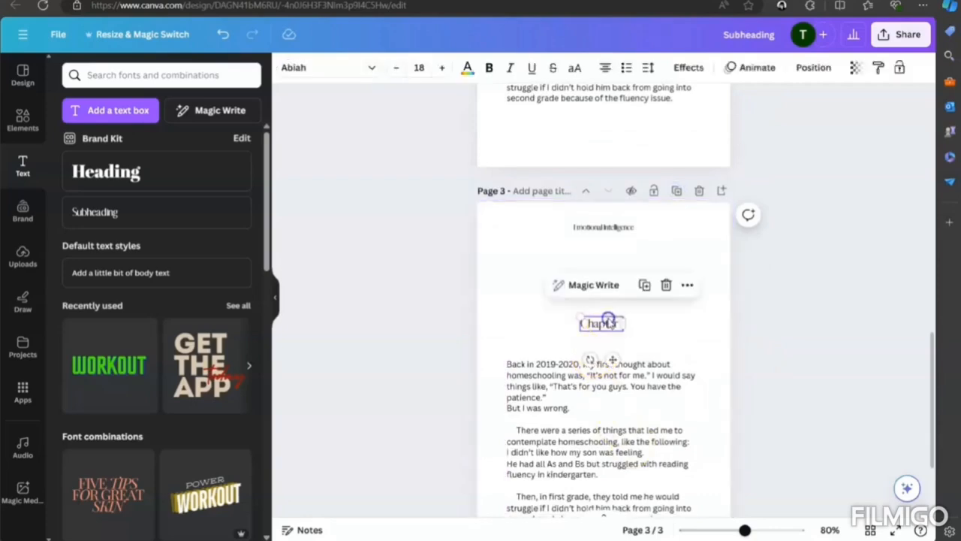
key(BackSpace)
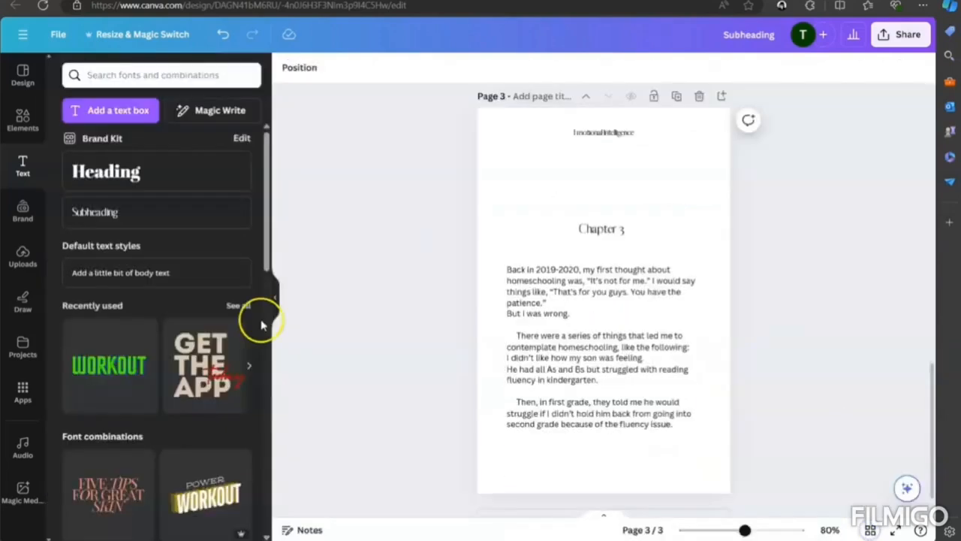
- Insert a blank page directly after the Introduction page for the continuation of its text
scroll(734, 277, up, 7)
scroll(751, 279, up, 5)
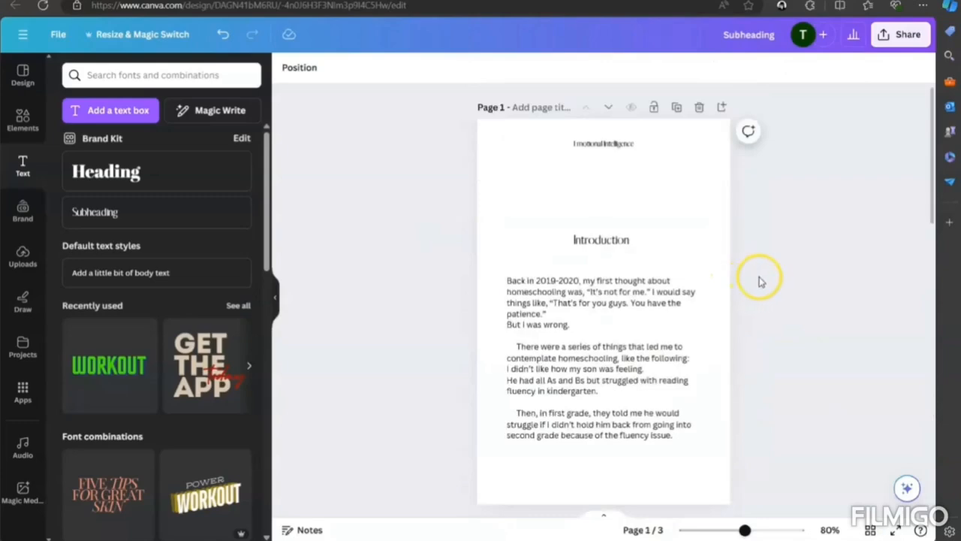
scroll(765, 279, down, 8)
scroll(777, 285, down, 3)
scroll(779, 289, up, 10)
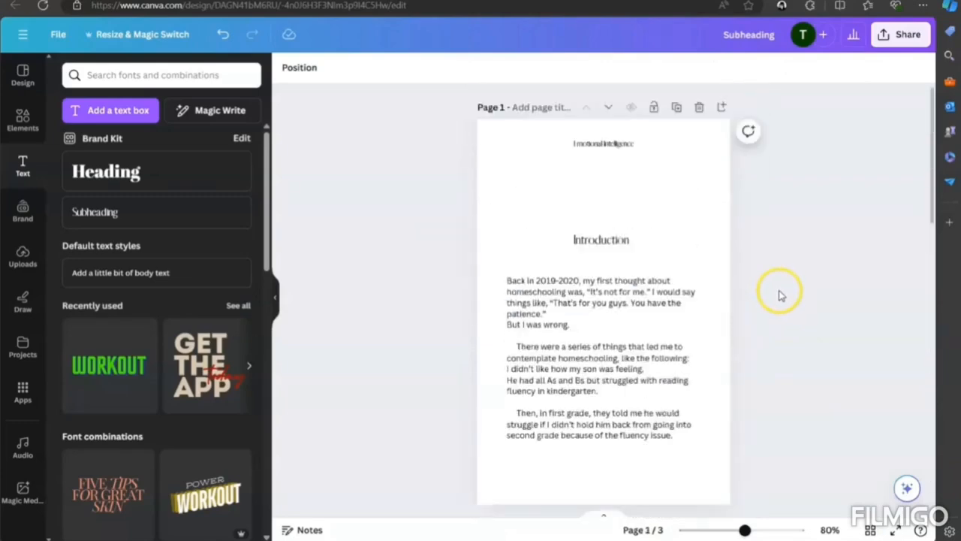
scroll(778, 294, down, 2)
click(623, 129)
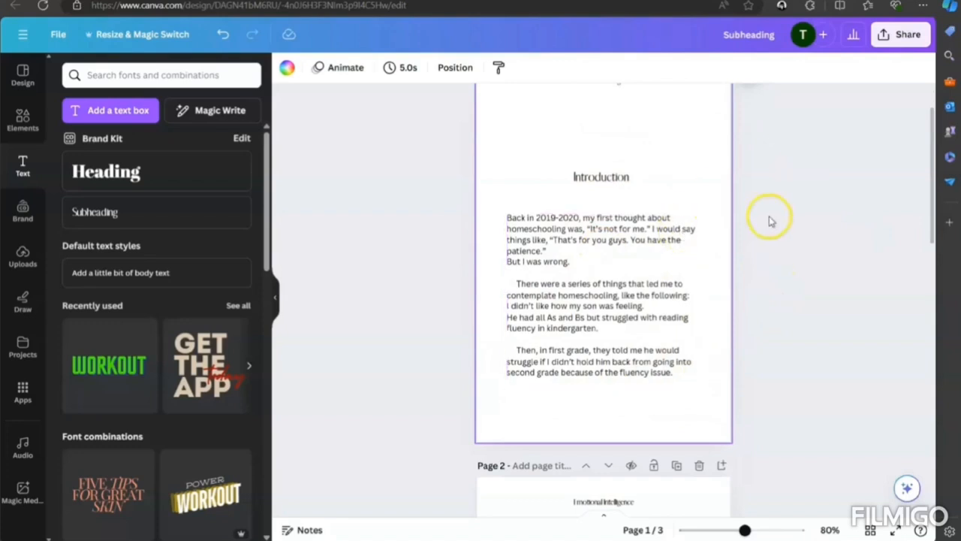
scroll(769, 221, up, 1)
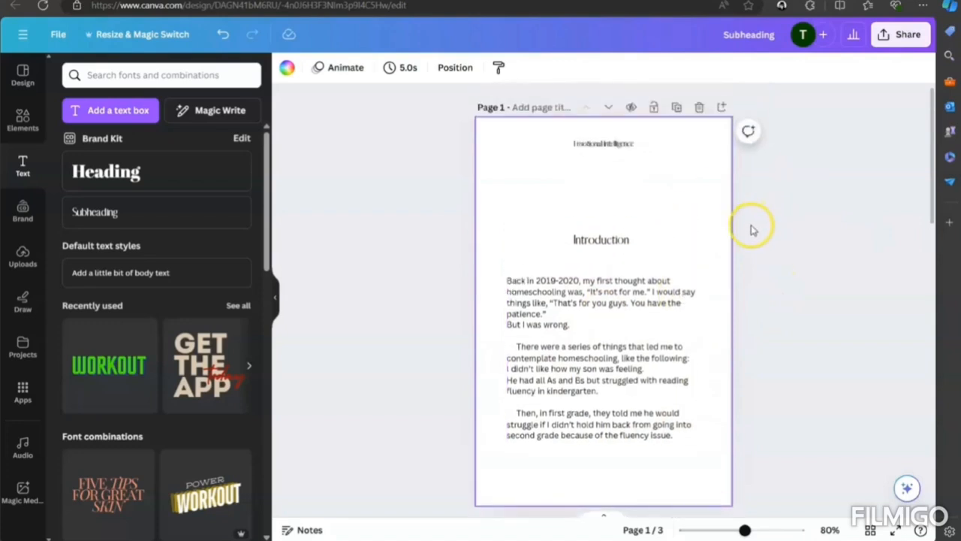
click(721, 109)
scroll(622, 262, up, 3)
scroll(671, 365, down, 2)
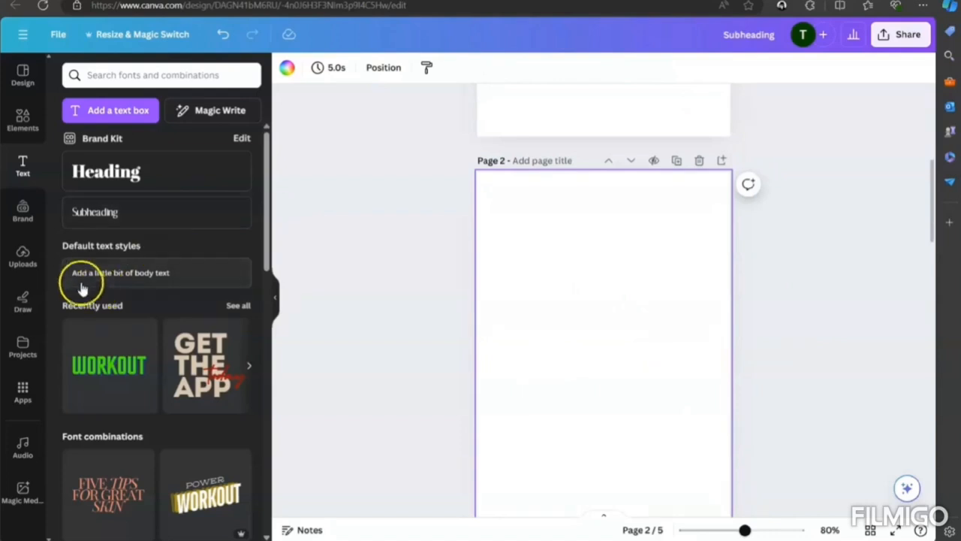
- Add a body text box to the blank second page and move it near the page's upper edge, horizontally centred
click(142, 279)
click(617, 378)
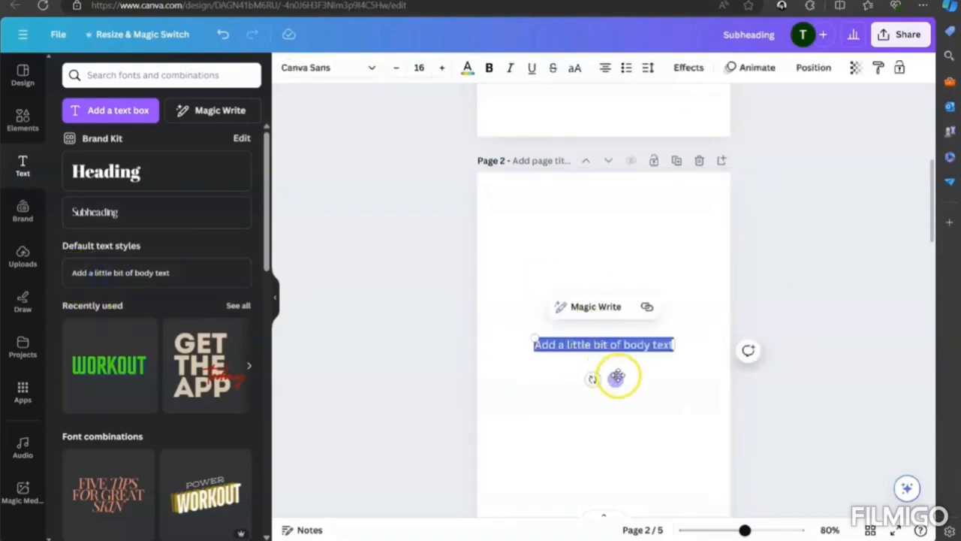
drag(617, 379, 614, 279)
click(658, 331)
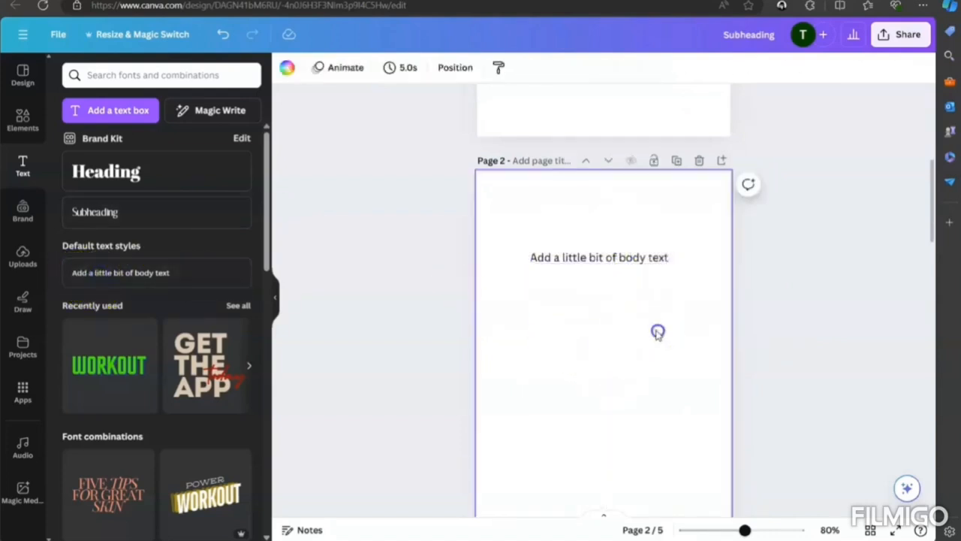
click(614, 284)
drag(610, 294, 615, 238)
click(656, 304)
scroll(668, 316, up, 5)
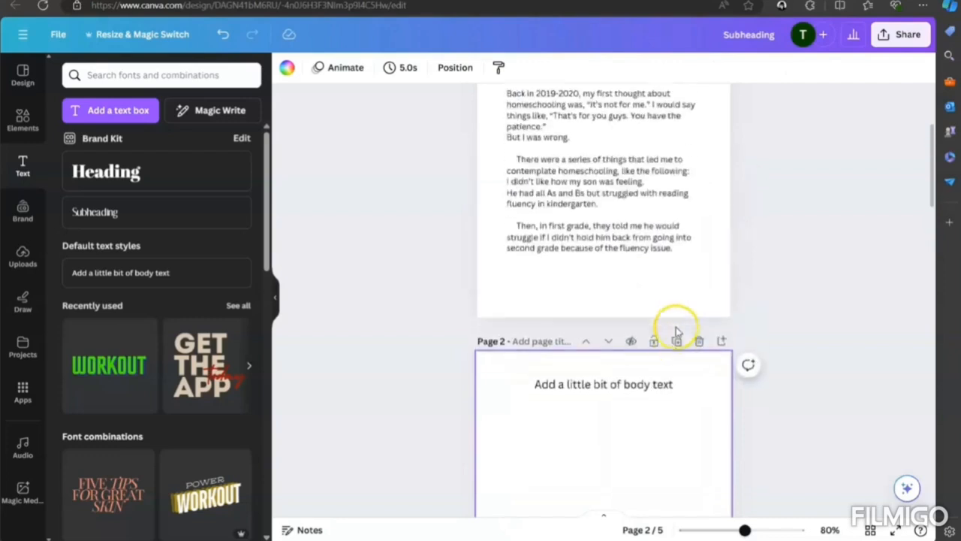
- Switch to the Word manuscript and copy the passage starting "My son would cry" and ending "this whole homeschool thing."
click(638, 248)
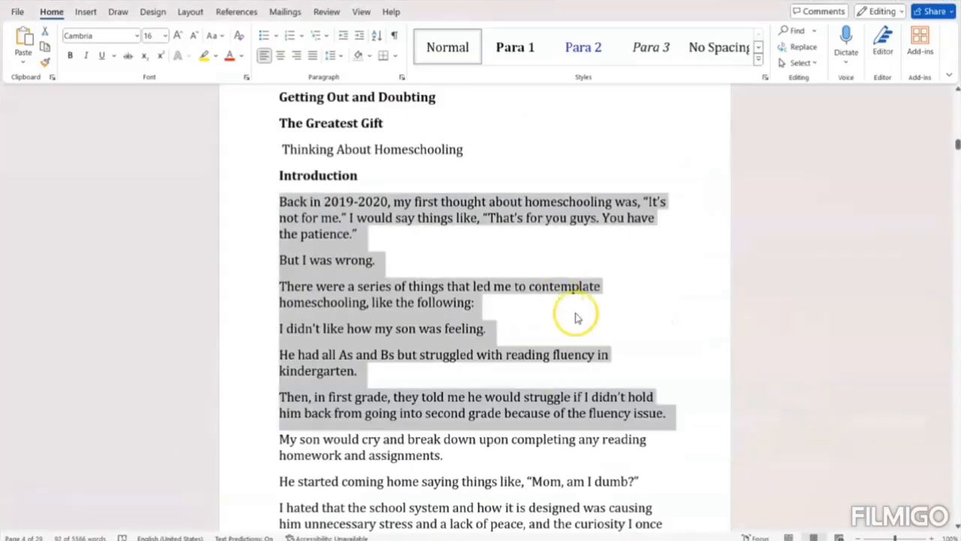
scroll(576, 317, down, 4)
click(334, 279)
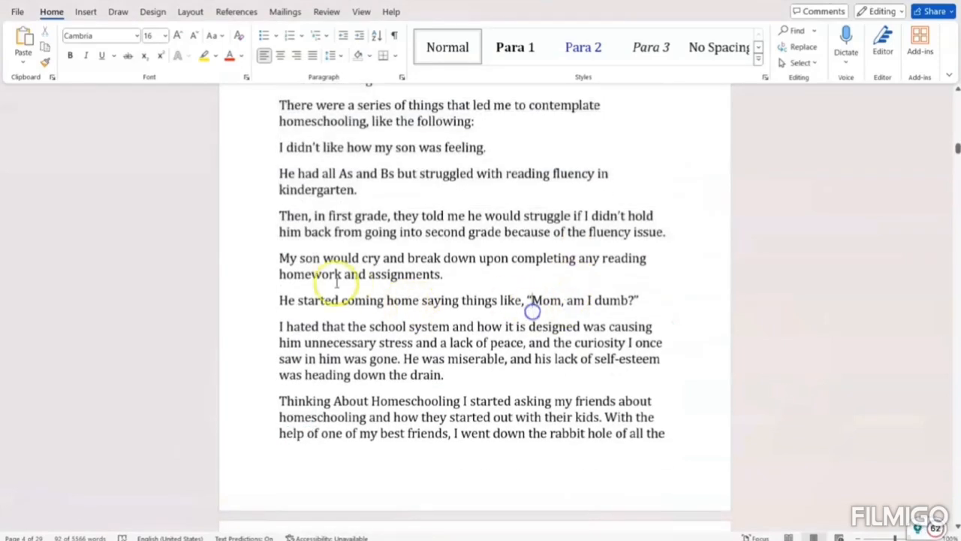
drag(281, 257, 653, 440)
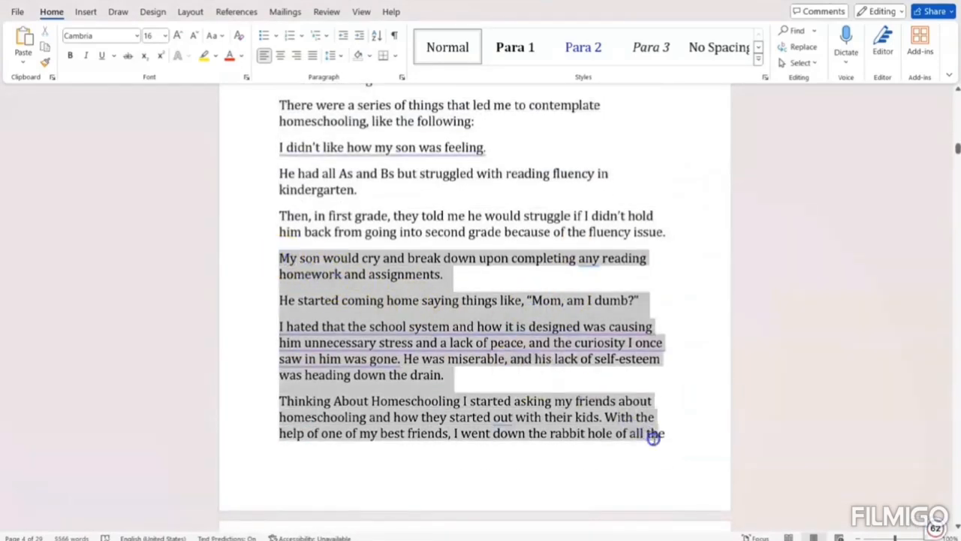
drag(661, 499, 583, 468)
key(ctrl+c)
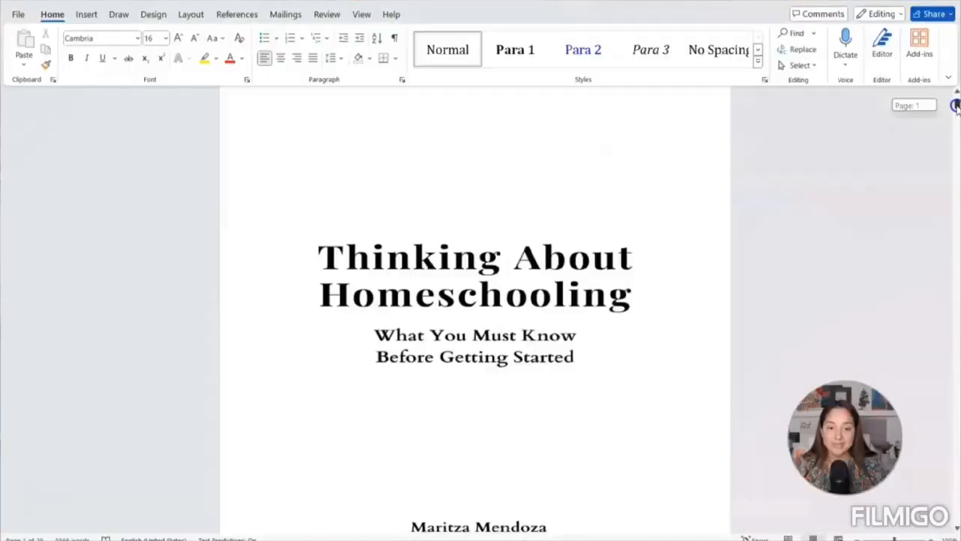
mouse_move(956, 90)
mouse_down()
mouse_move(956, 270)
mouse_move(953, 82)
mouse_up()
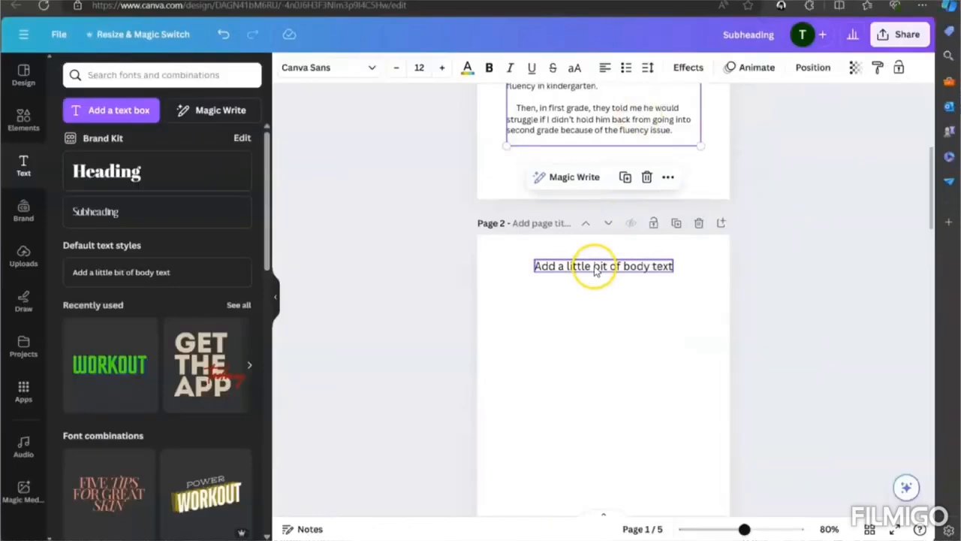
- Set the page 2 placeholder text to font size 12 and replace it with the copied manuscript passage
click(592, 266)
click(594, 268)
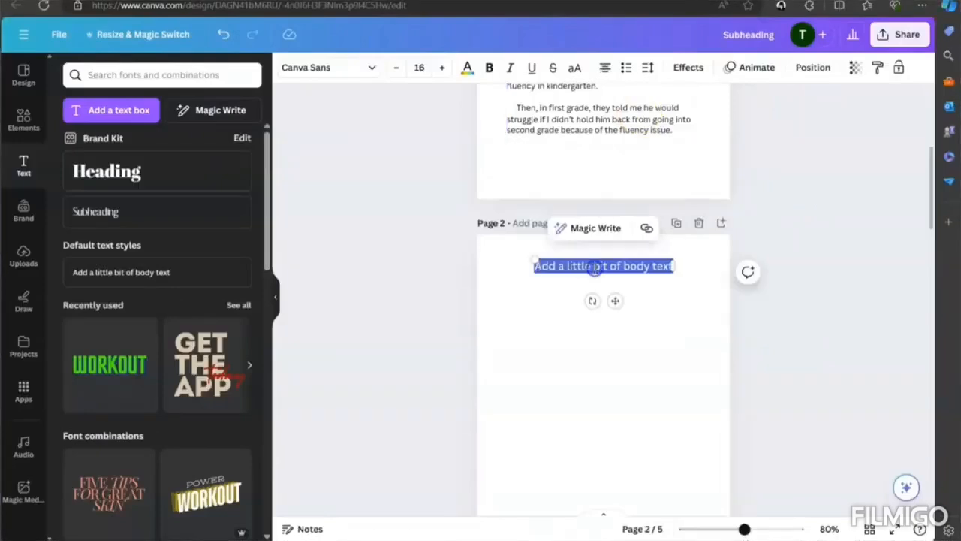
click(395, 68)
click(395, 68)
click(395, 69)
click(395, 69)
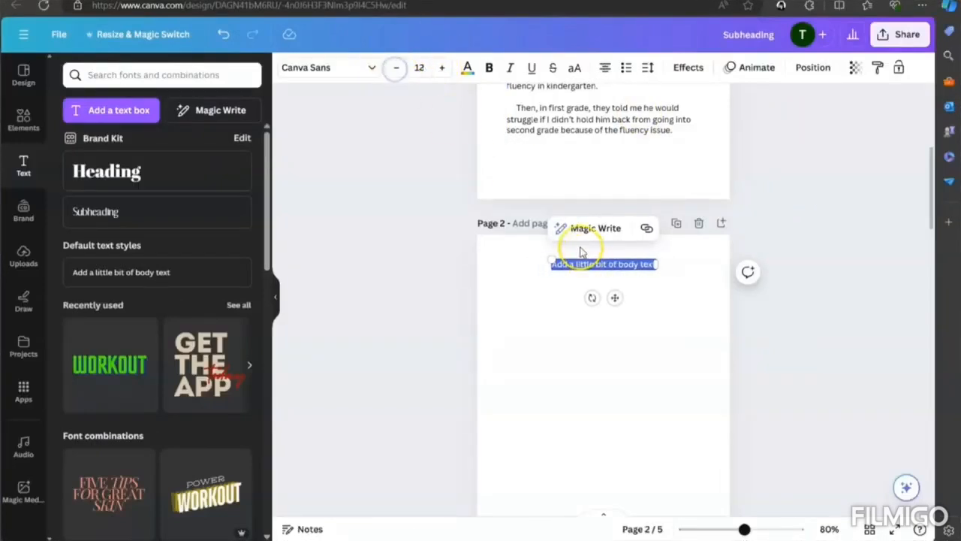
key(ctrl+v)
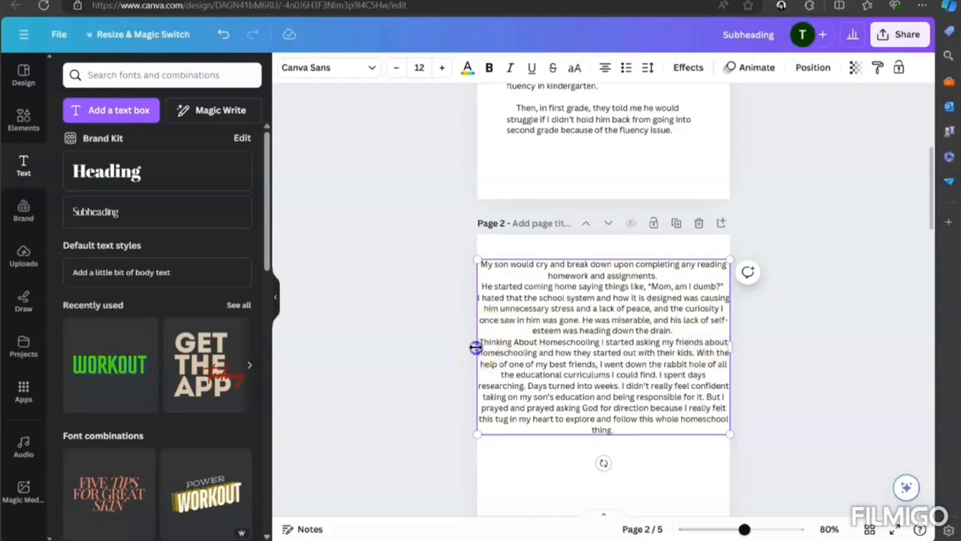
- Narrow the page 2 text box from both sides to leave side margins, and left-align its text
drag(476, 347, 508, 357)
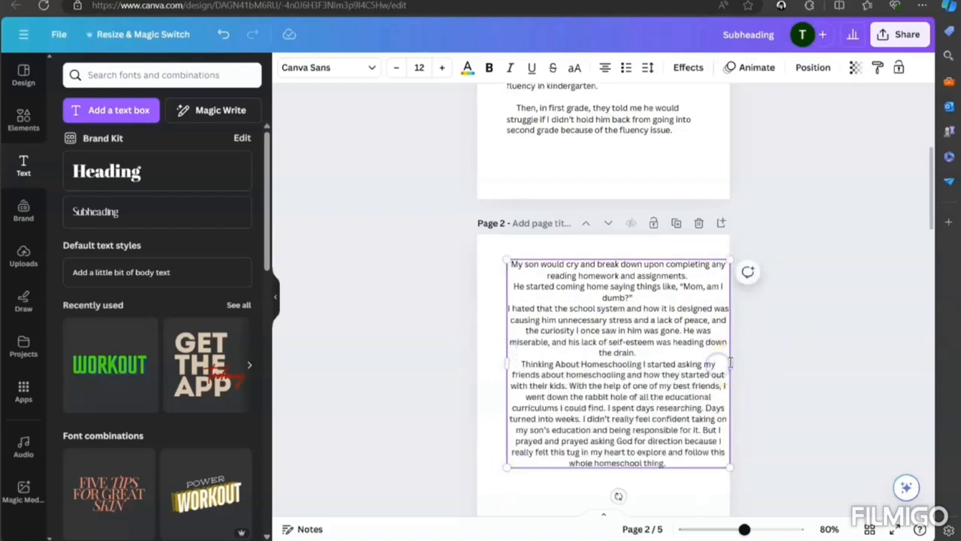
drag(729, 362, 706, 365)
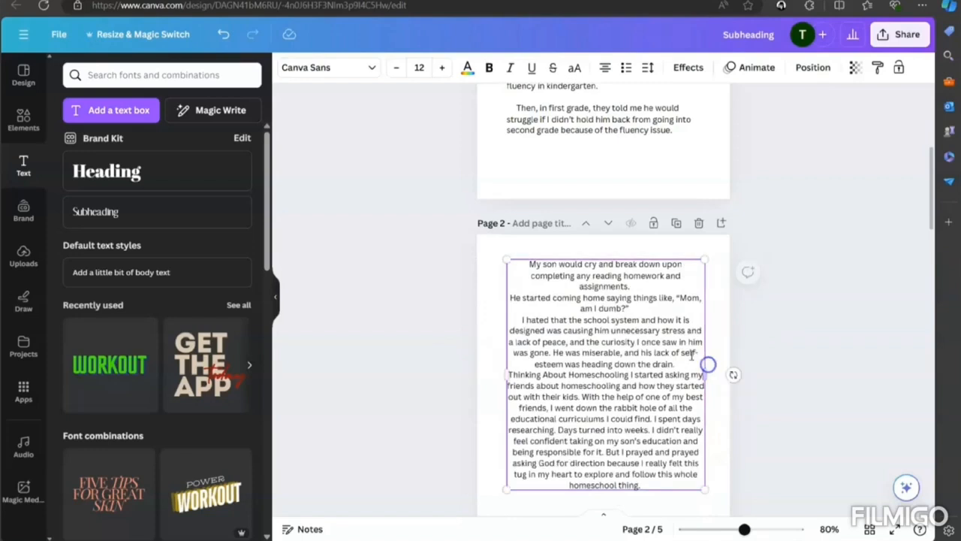
double_click(624, 355)
click(723, 331)
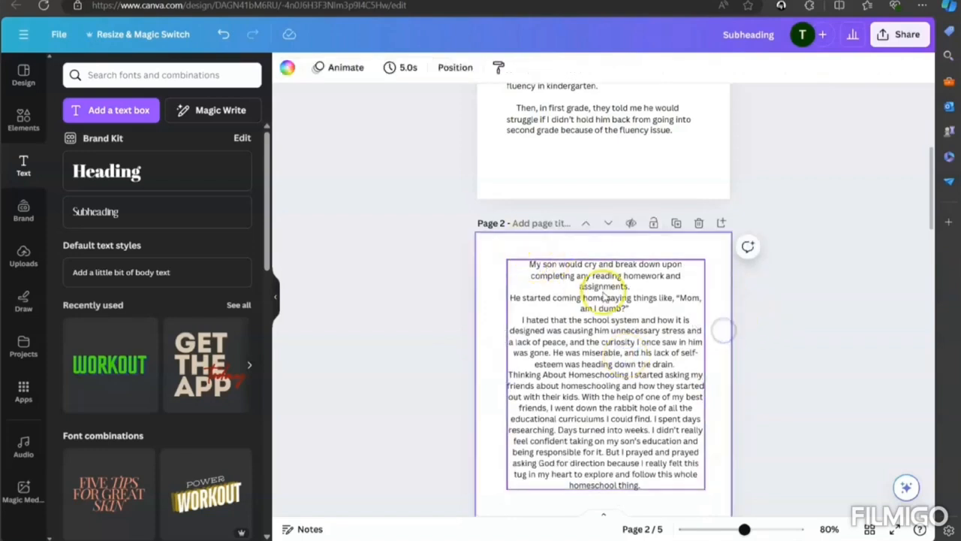
click(656, 324)
click(606, 67)
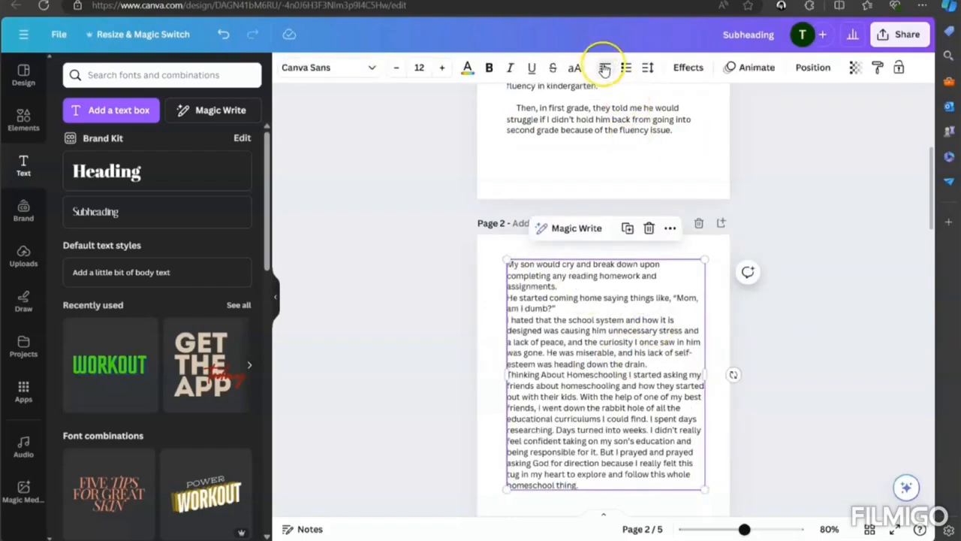
- Insert blank lines between the page 2 paragraphs and start a separate paragraph at "I spent days researching"
click(624, 346)
click(620, 361)
scroll(740, 384, down, 3)
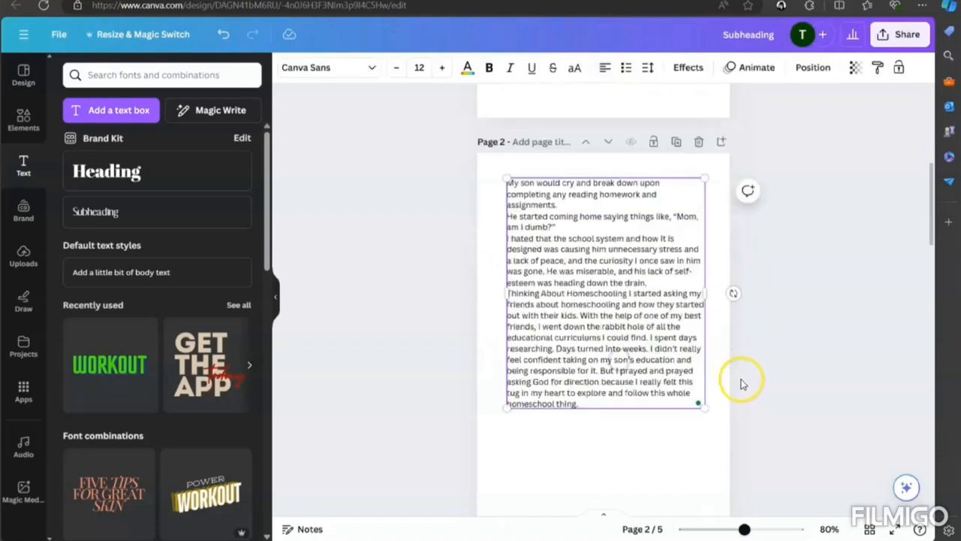
scroll(618, 219, up, 2)
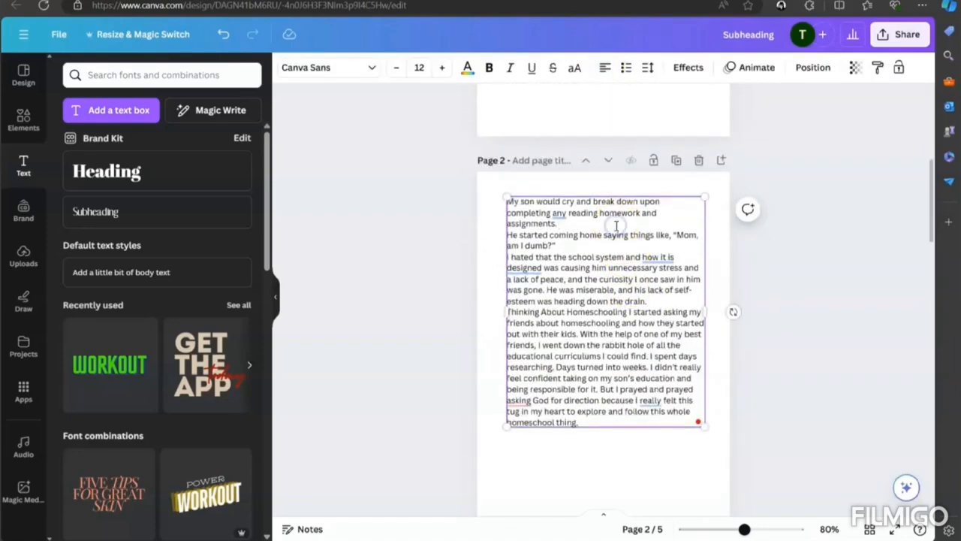
click(616, 225)
key(Return)
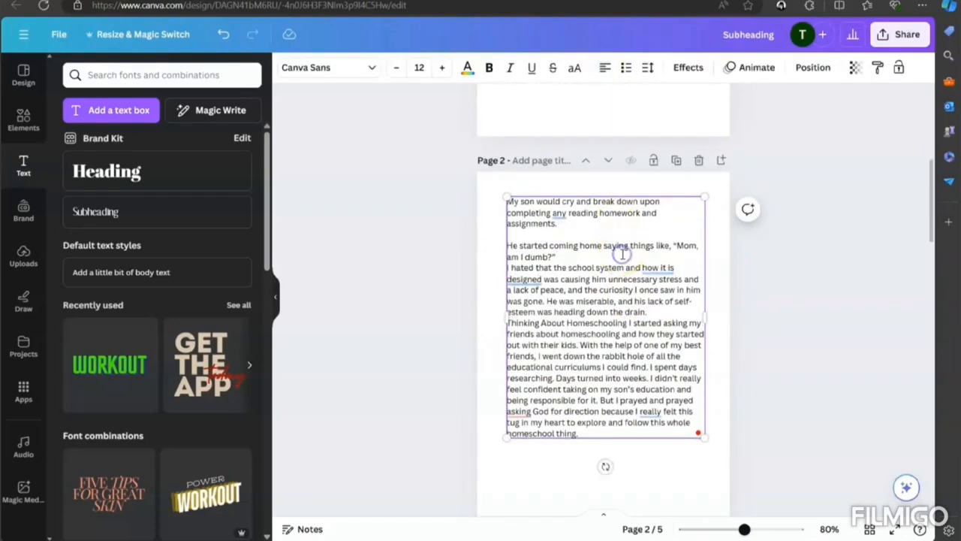
click(623, 255)
key(Return)
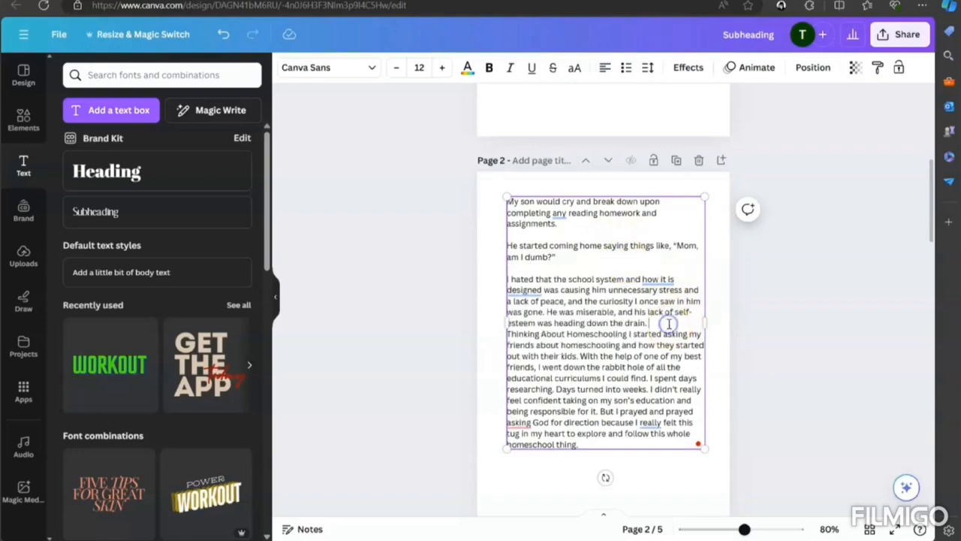
key(Return)
click(649, 389)
key(Return)
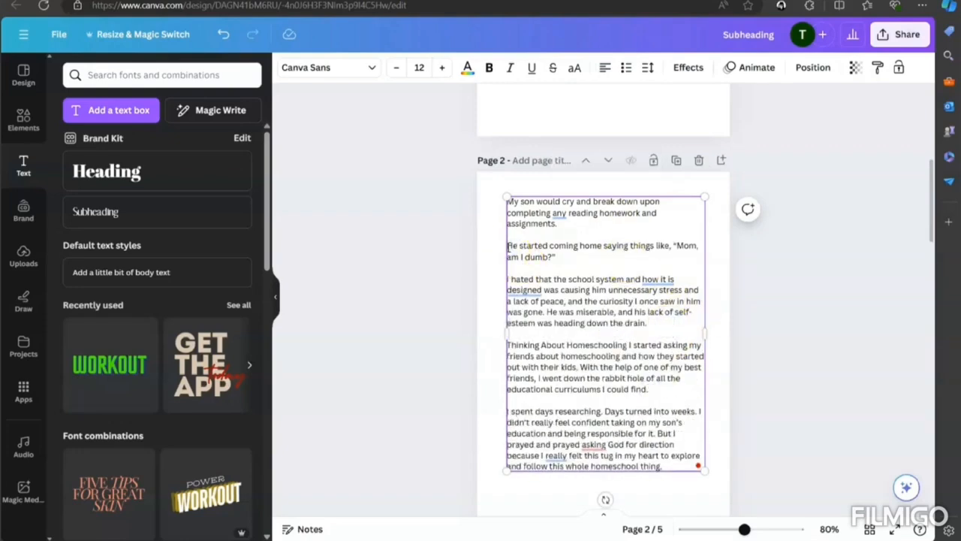
- Indent the first lines of the "He started coming home" and "I hated that the school system" paragraphs
key(Tab)
click(509, 278)
key(Tab)
scroll(729, 358, up, 2)
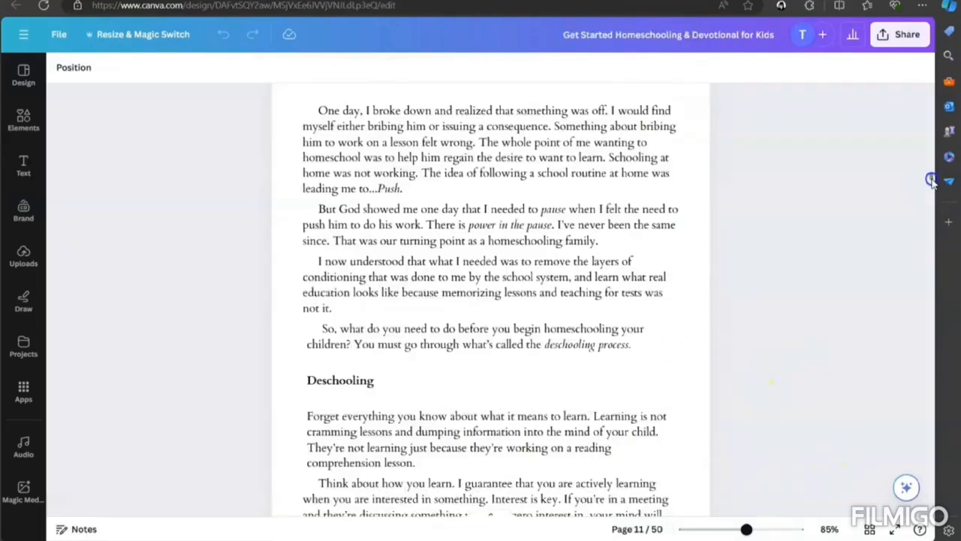
- Switch to the "Get Started Homeschooling & Devotional for Kids" design and review its chapter opening, lists and image layout
drag(931, 180, 929, 241)
drag(928, 250, 928, 256)
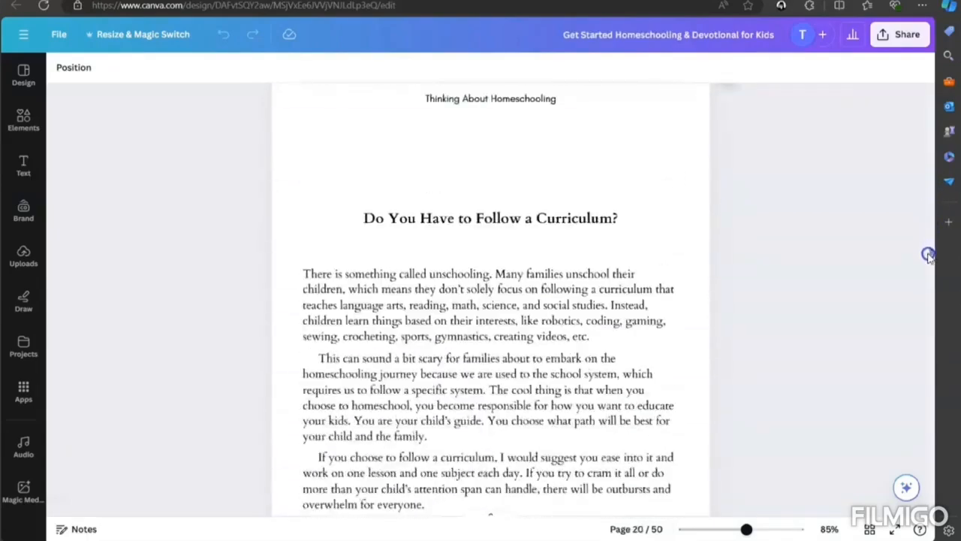
scroll(719, 386, down, 20)
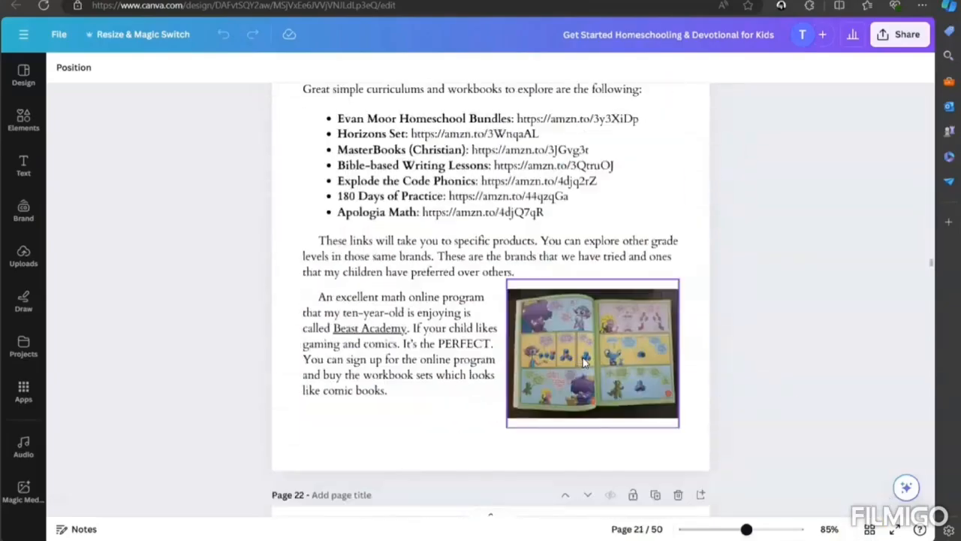